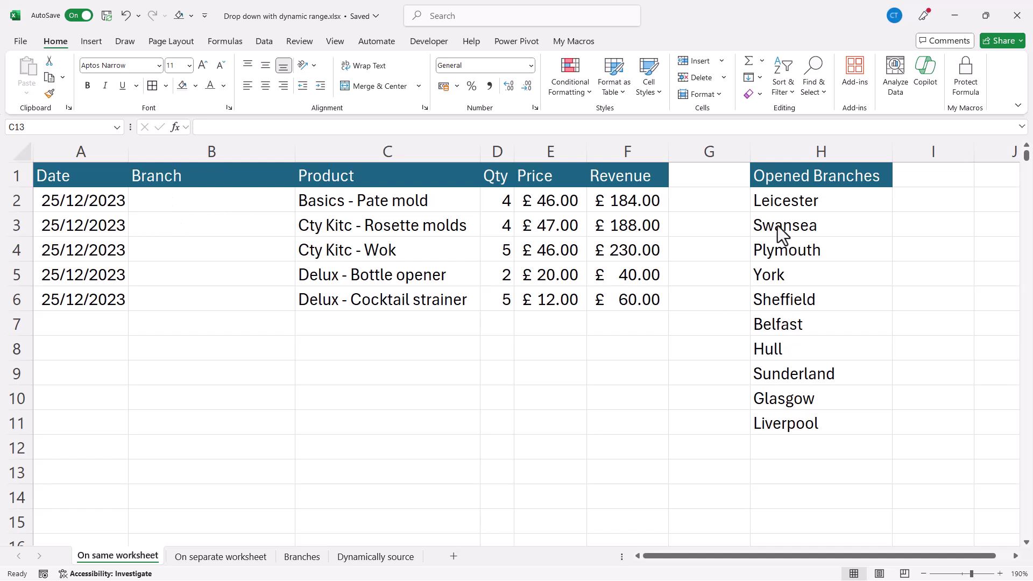
Convert the Opened Branches list in H1:H11 into a table with headers
left_click_drag(796, 200, 797, 420)
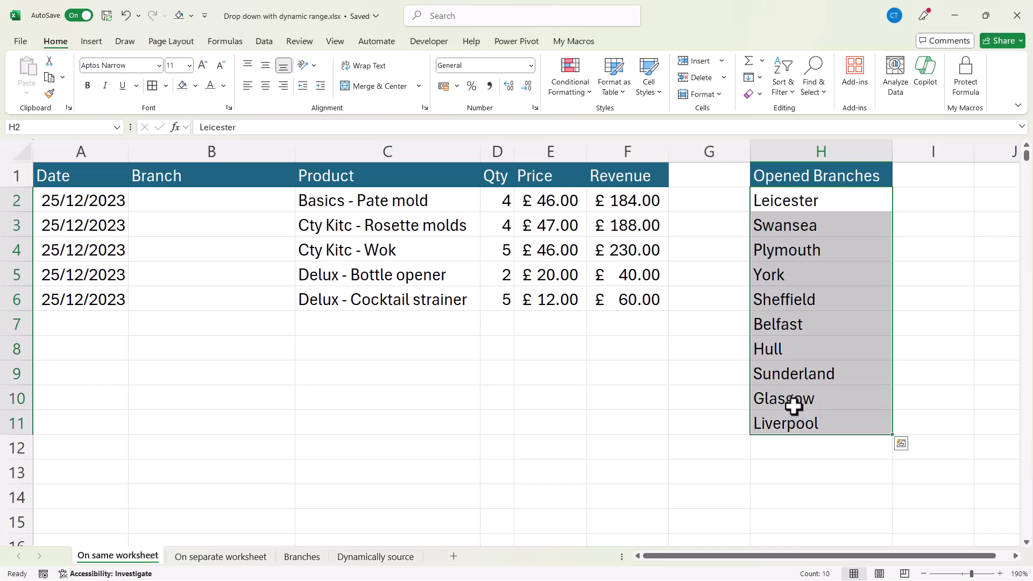
left_click(791, 300)
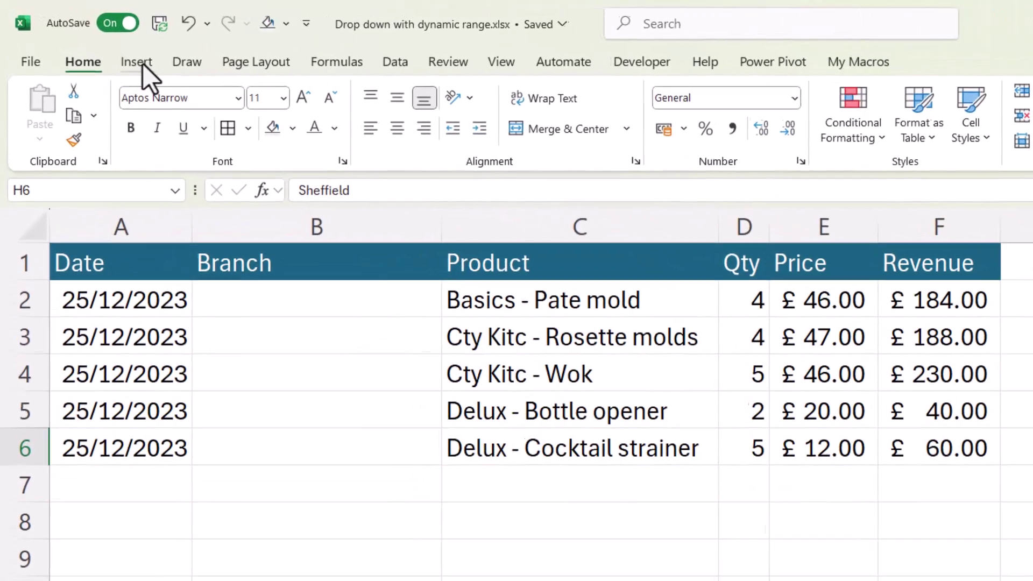
left_click(111, 49)
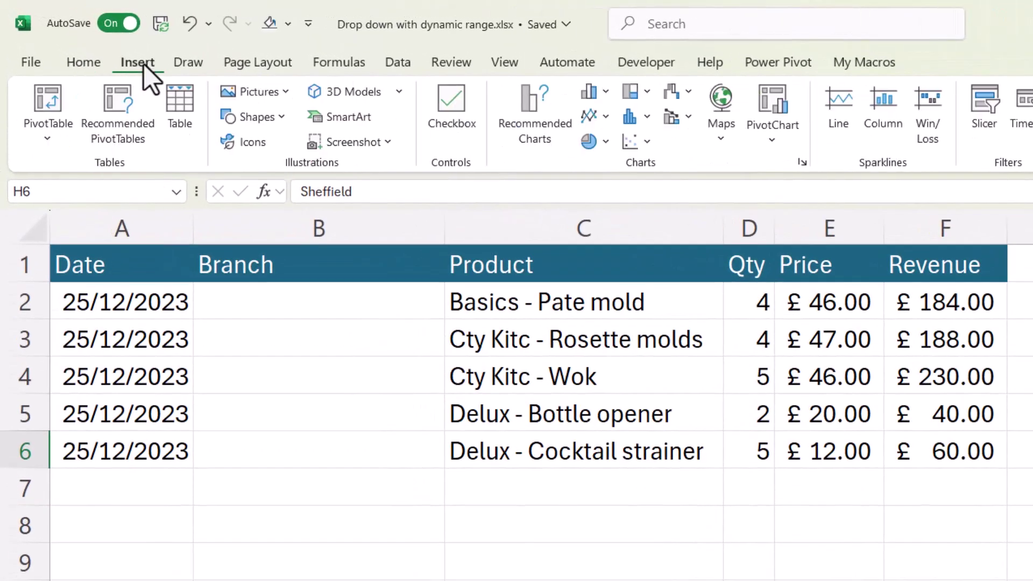
left_click(189, 102)
left_click(904, 441)
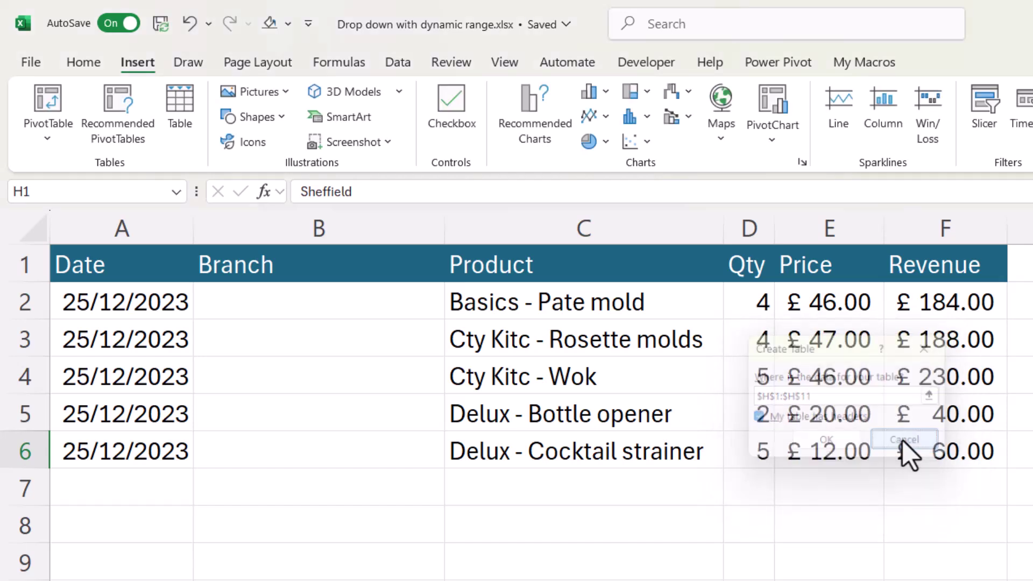
key("ctrl+t")
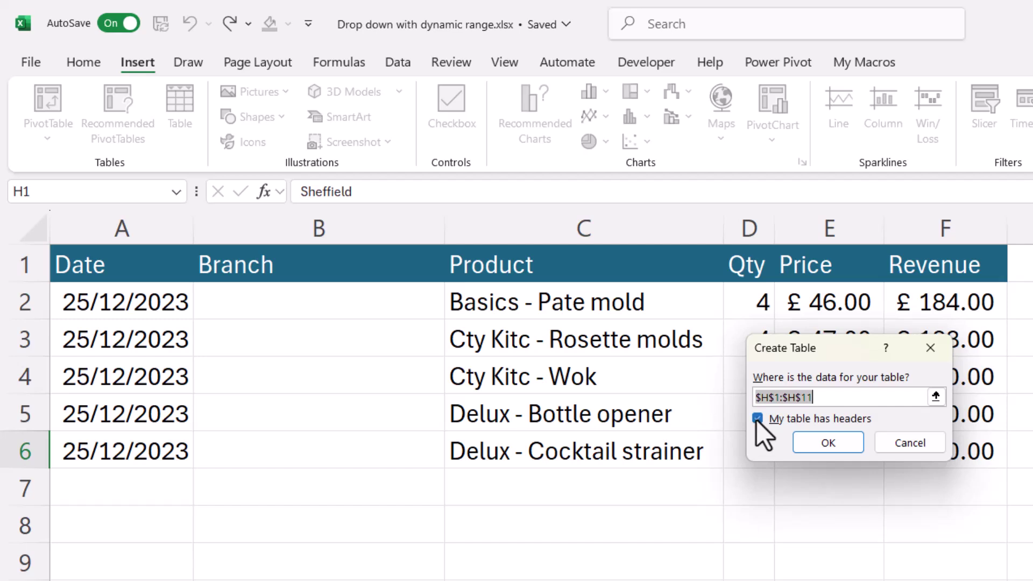
left_click(847, 441)
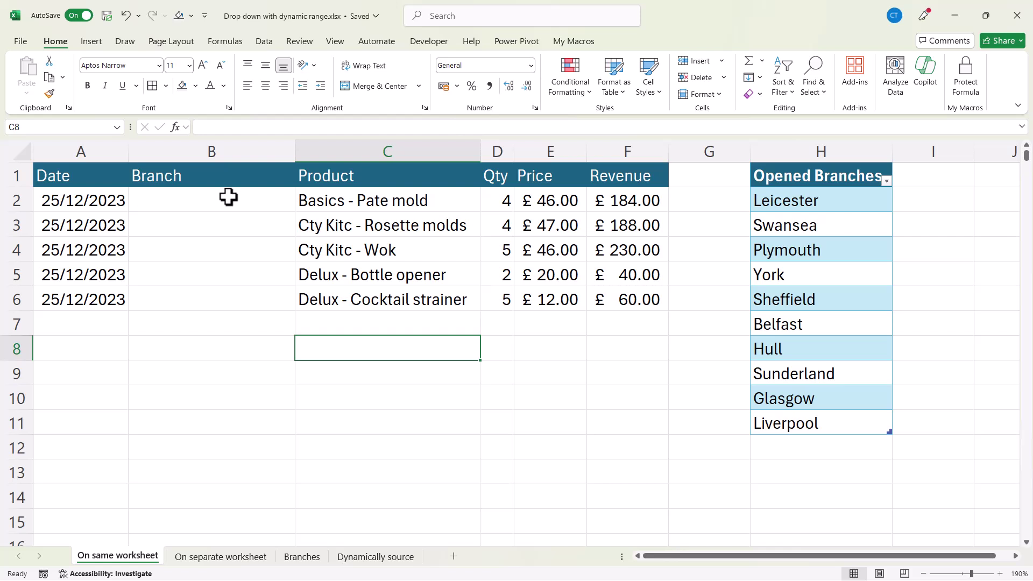
Apply list data validation to the Branch cells B2:B6, using =$H$2:$H$11 as the source
left_click_drag(228, 197, 223, 290)
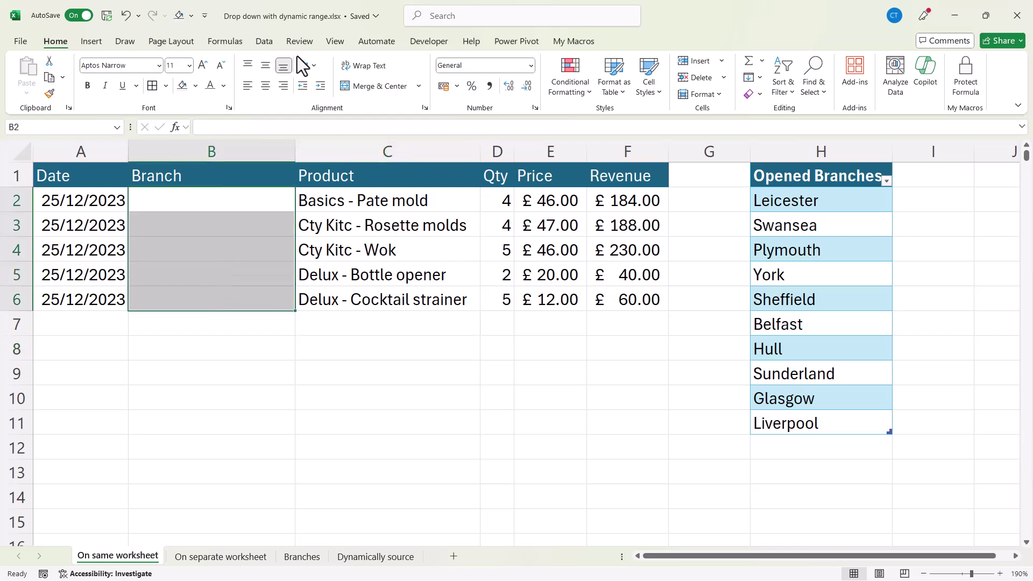
left_click(270, 43)
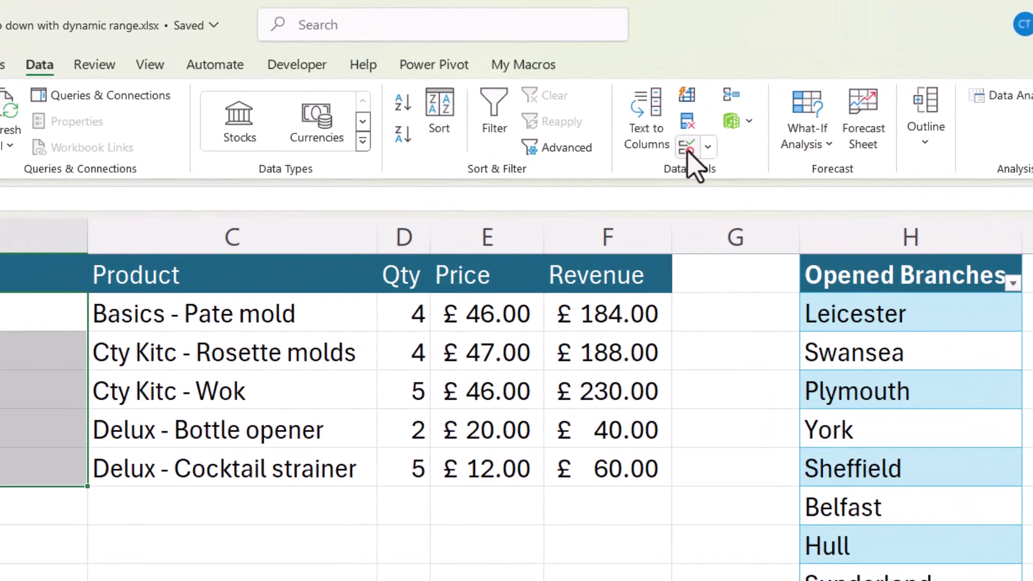
left_click(687, 150)
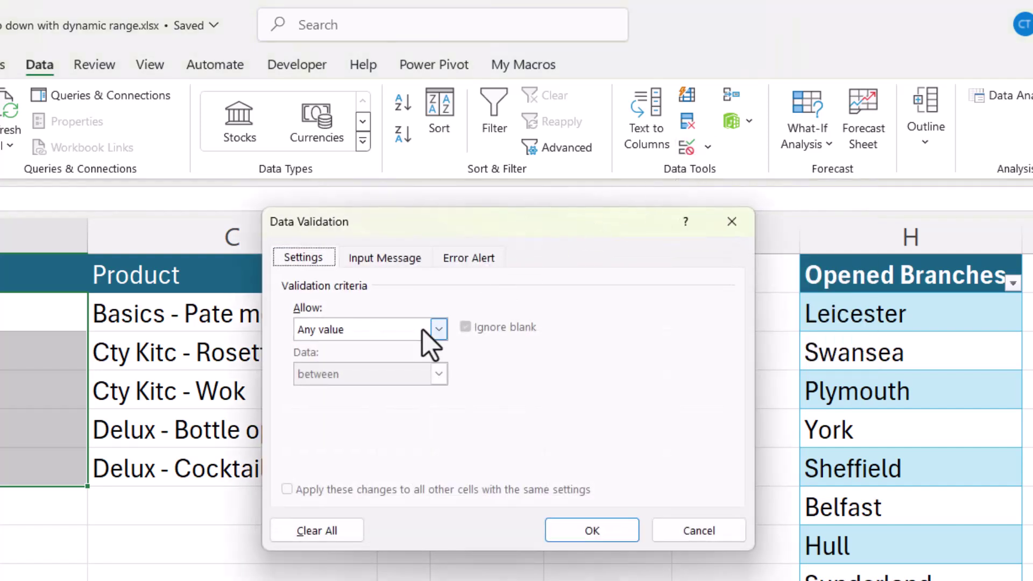
left_click(425, 329)
left_click(356, 391)
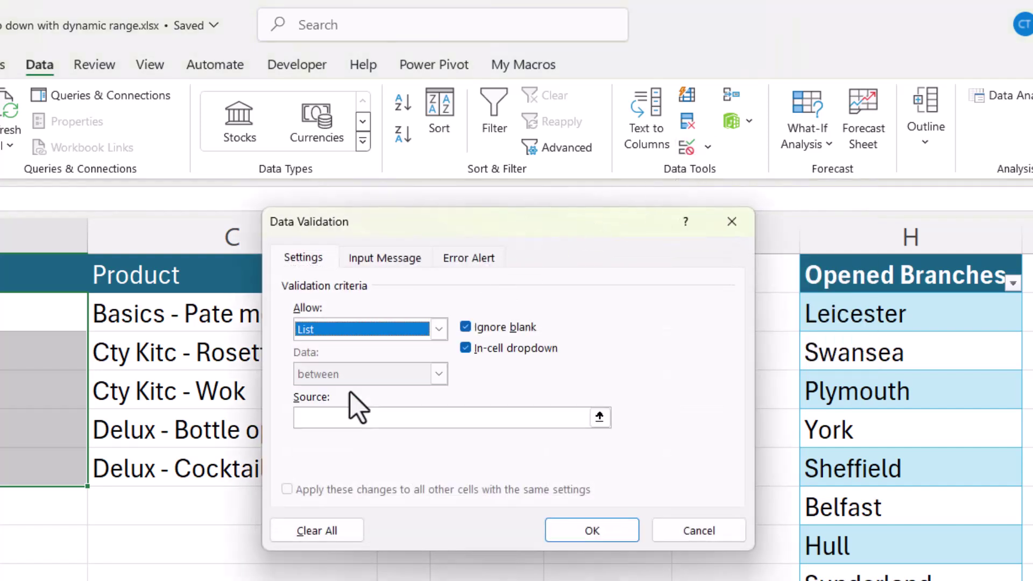
left_click(342, 418)
left_click_drag(954, 315, 940, 425)
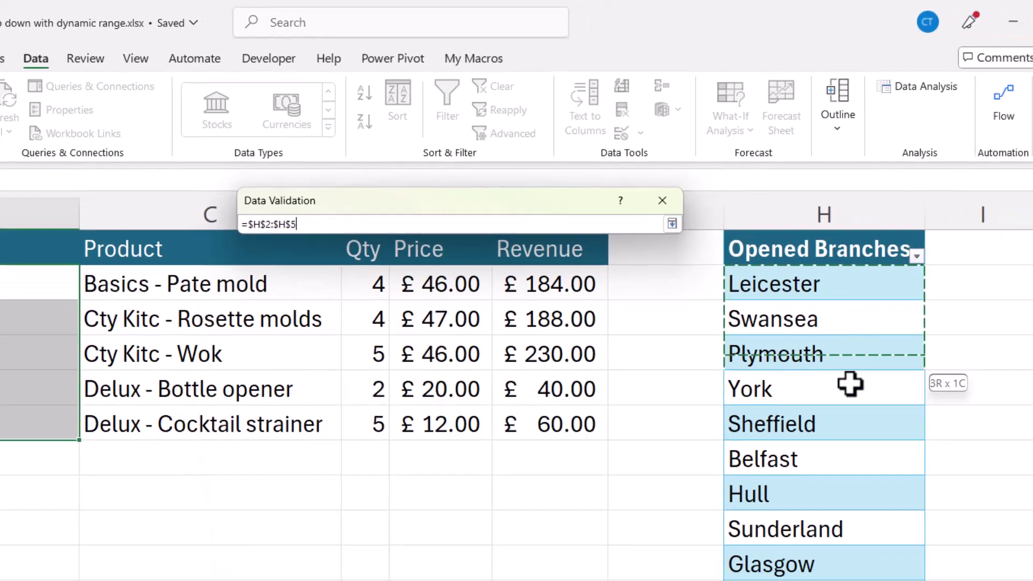
left_click_drag(851, 384, 818, 580)
left_click_drag(752, 546, 754, 543)
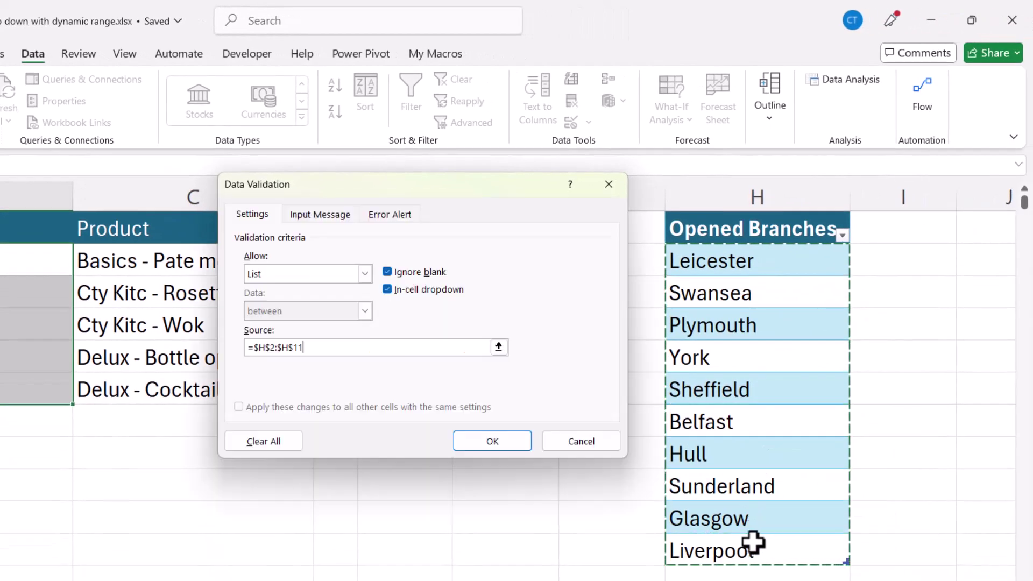
left_click(481, 442)
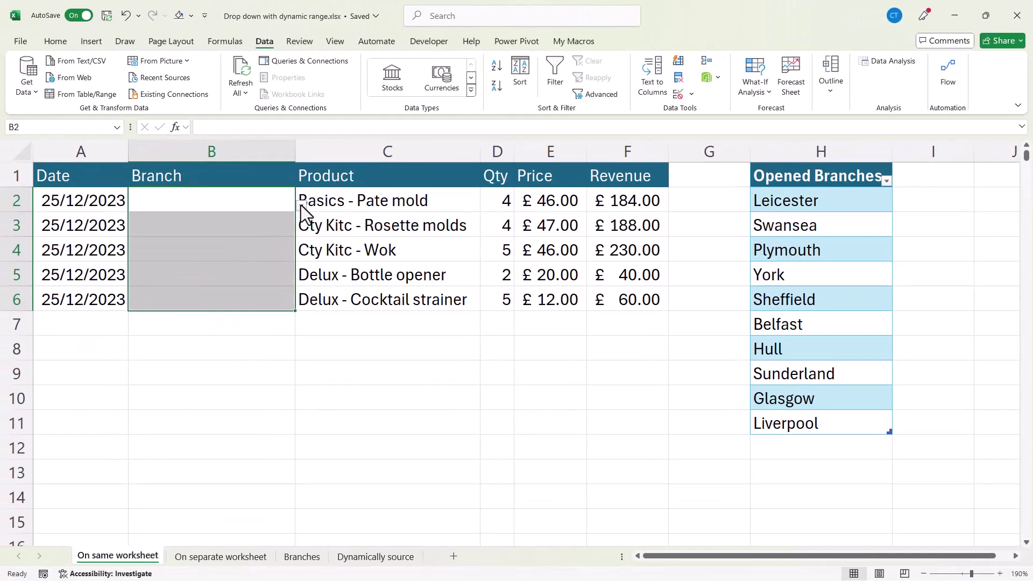
Choose Swansea from the drop-down in B2 and add London to the Opened Branches table in H12
left_click(81, 268)
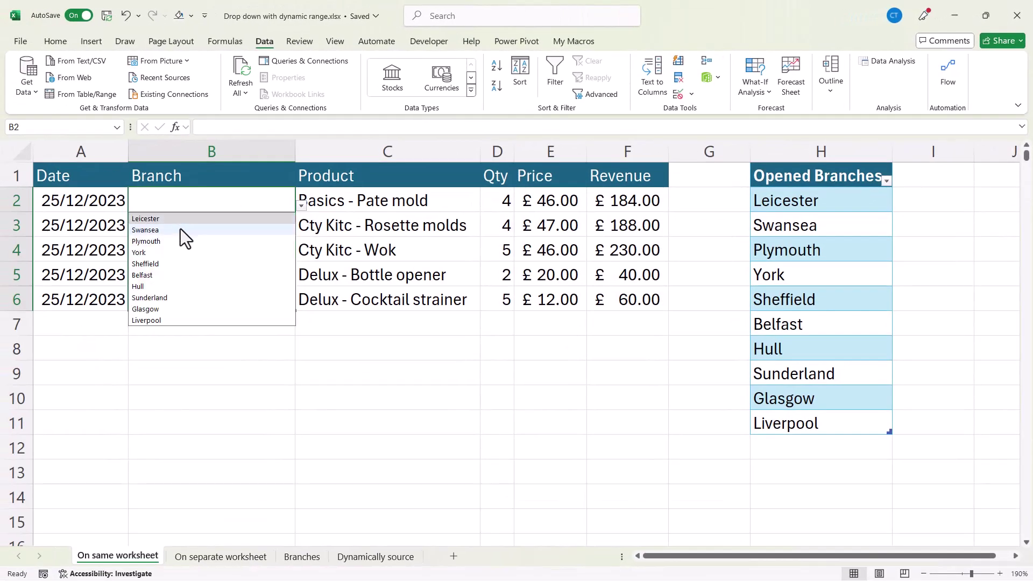
left_click(180, 230)
left_click(821, 455)
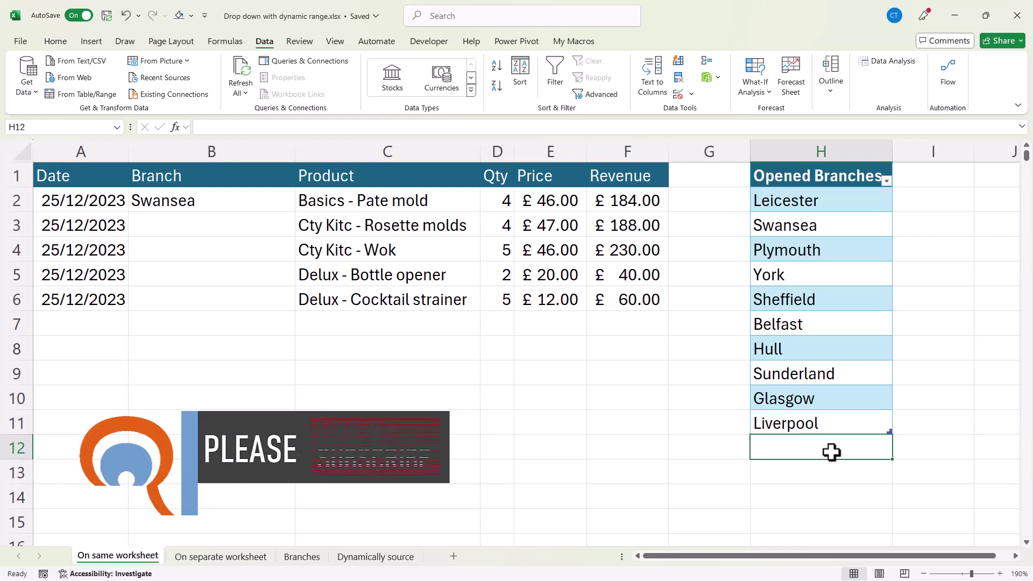
type("London")
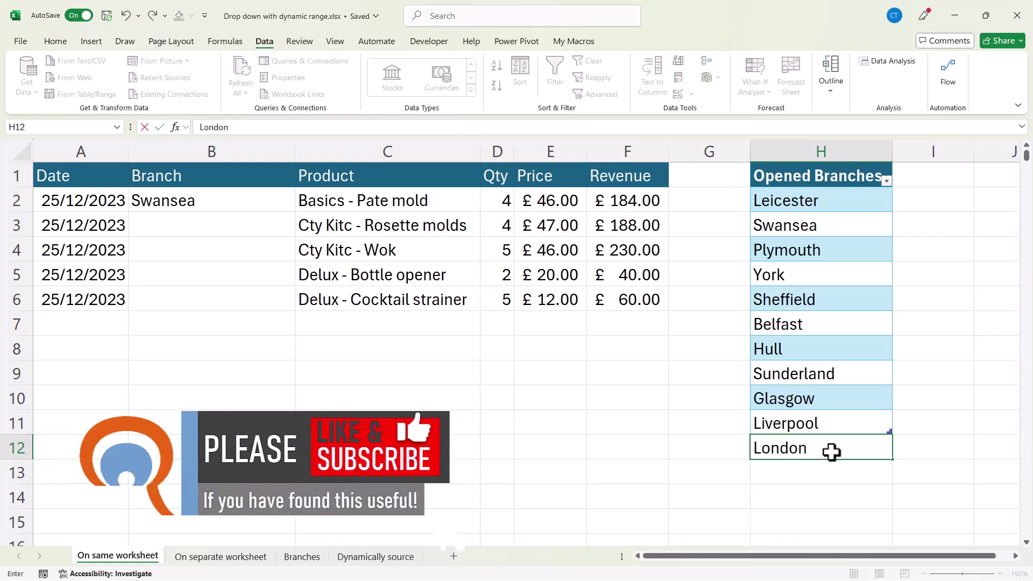
key("Return")
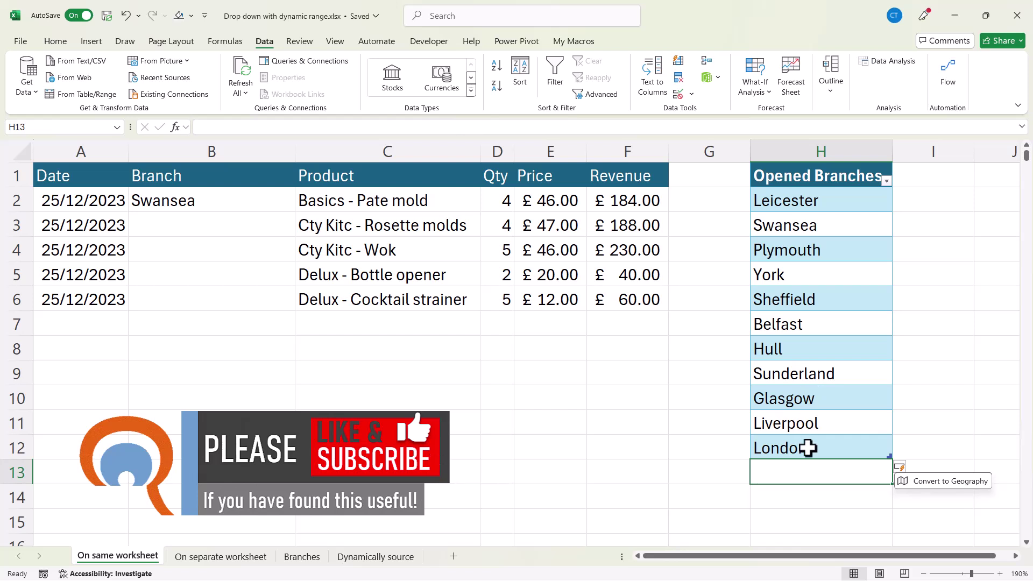
Check the entries offered by the branch drop-down in B2 without changing the selection
left_click(253, 202)
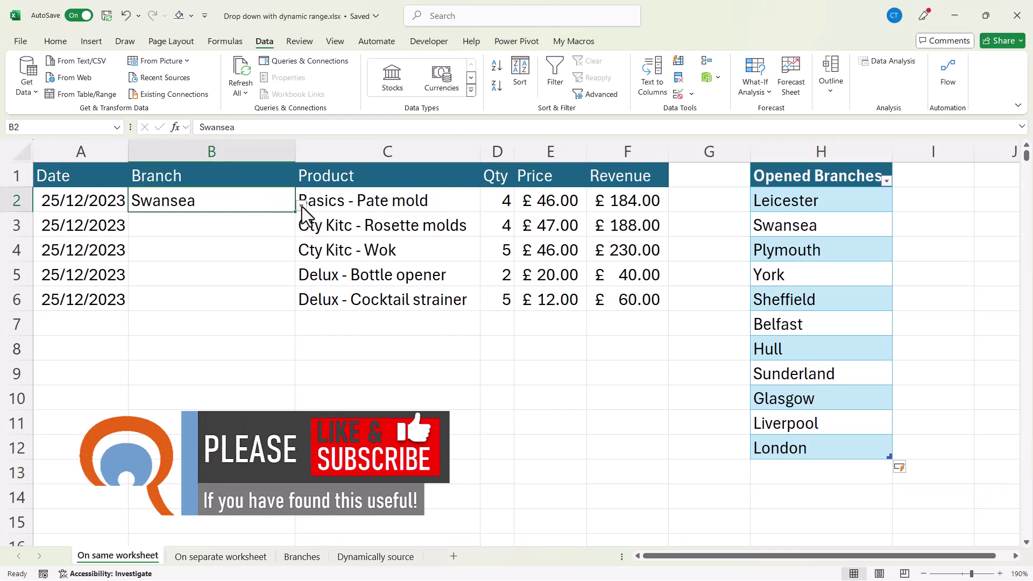
left_click(301, 205)
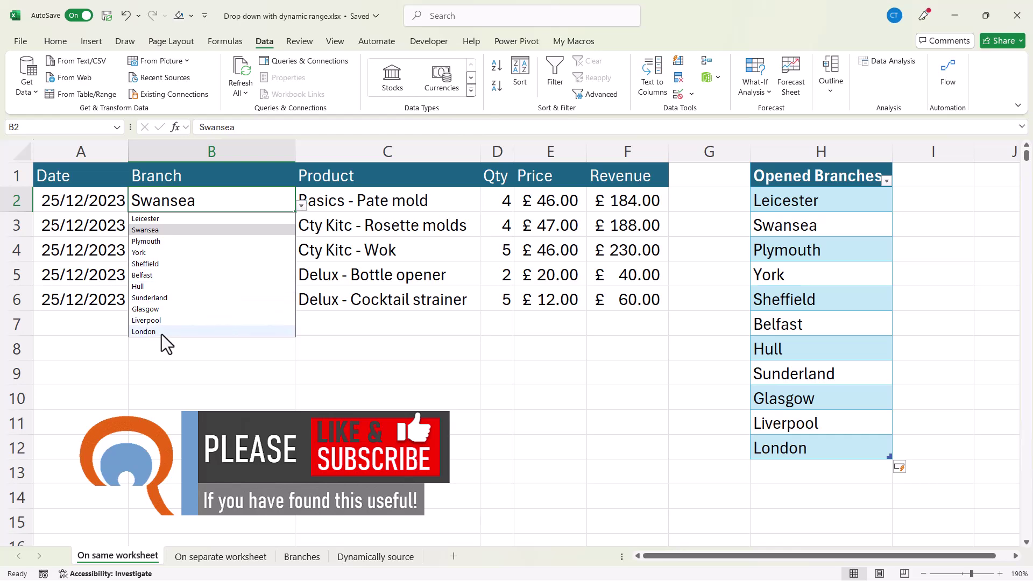
left_click(170, 269)
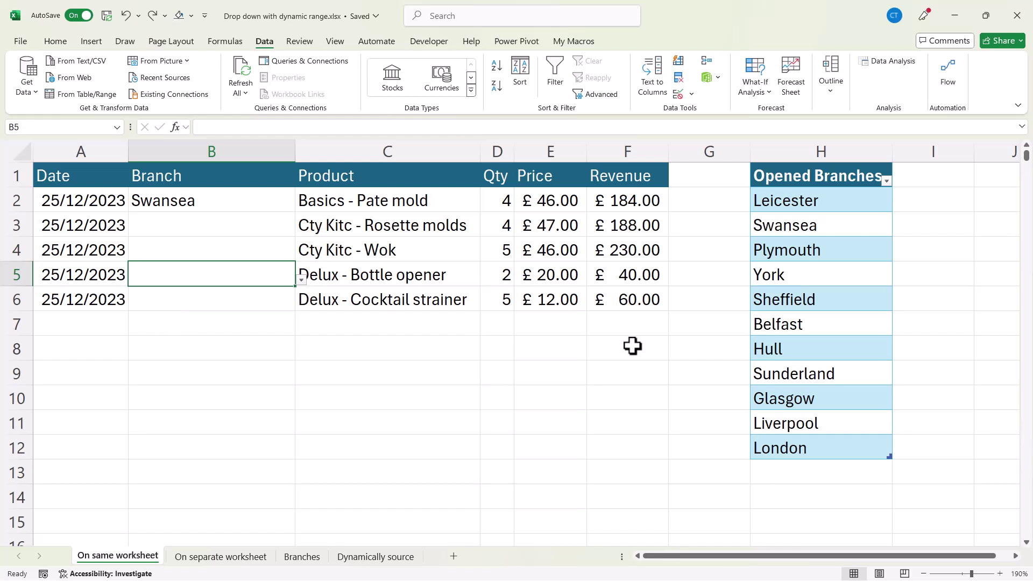
left_click(198, 233)
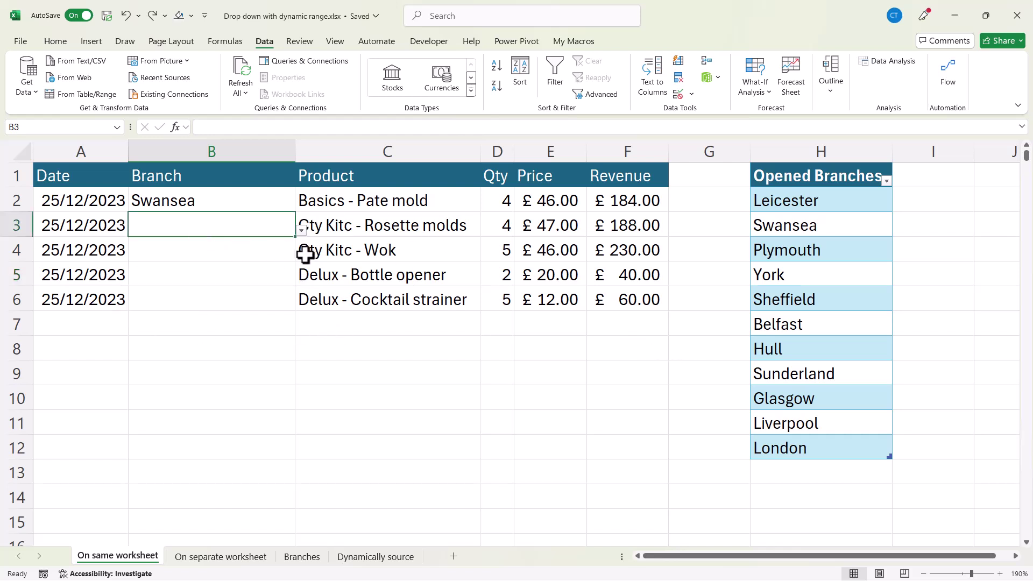
Convert the sales range A1:F6 into a table with headers and clear its table style
left_click(363, 226)
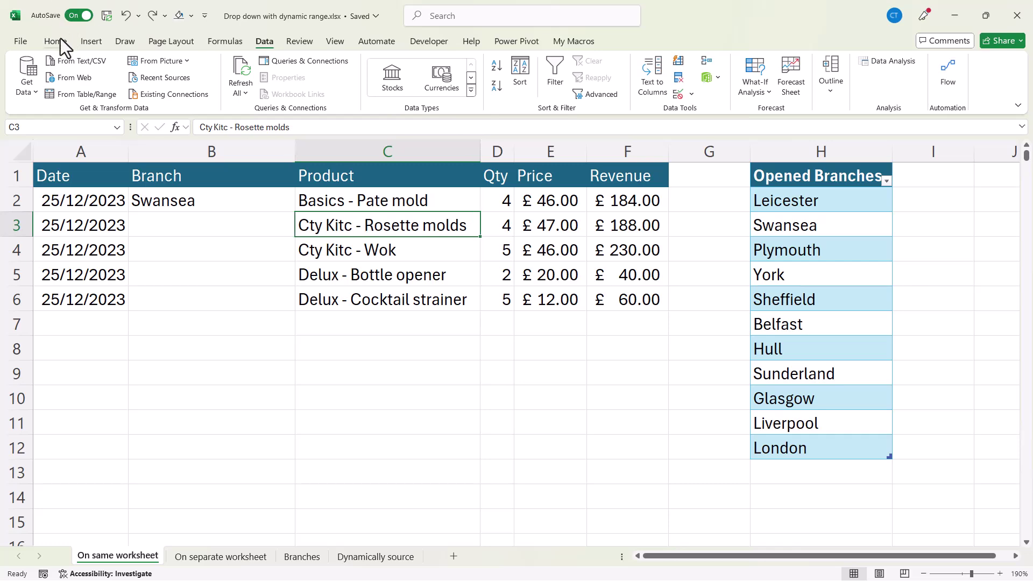
left_click(89, 41)
left_click(120, 69)
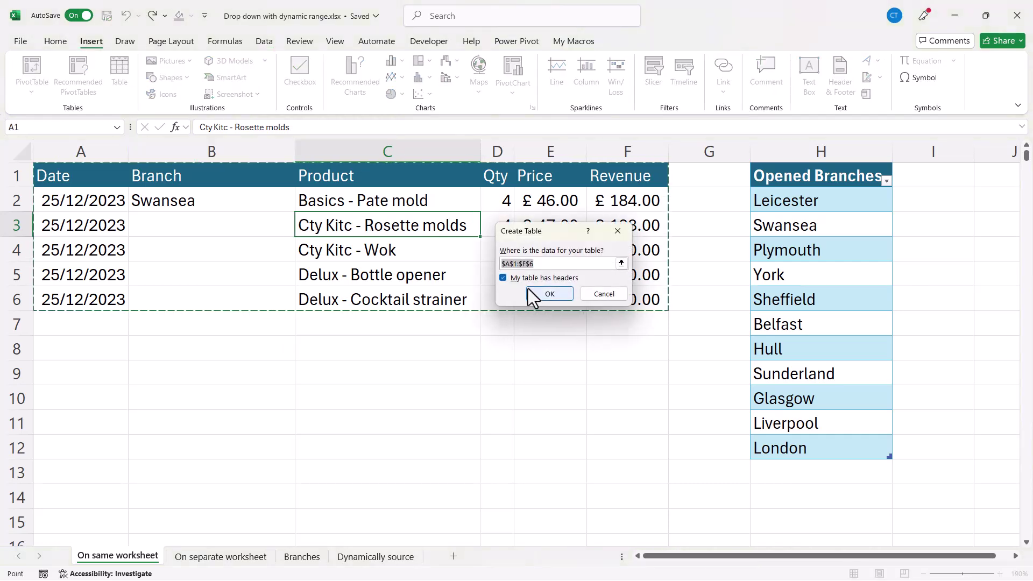
left_click(538, 295)
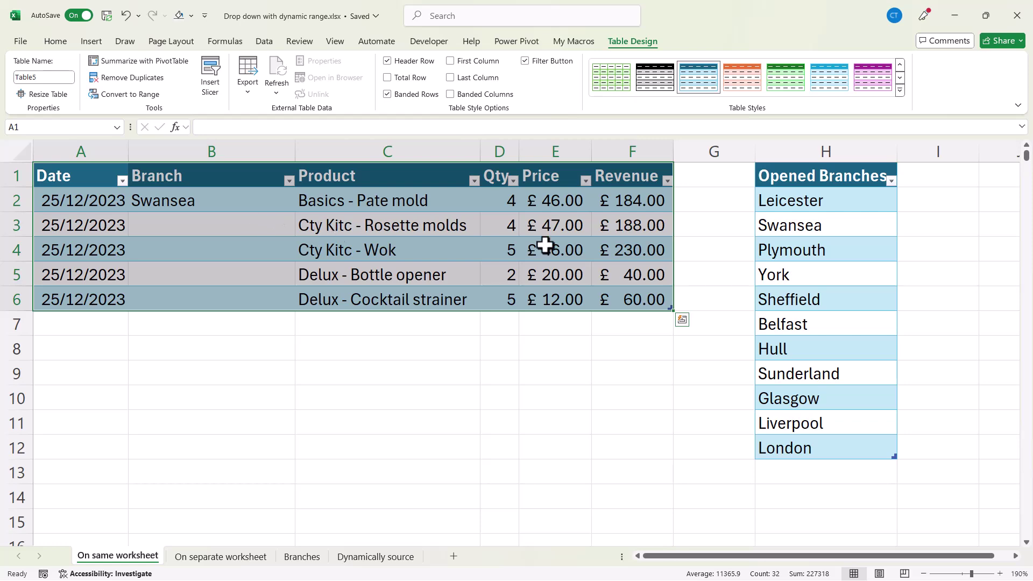
left_click(901, 91)
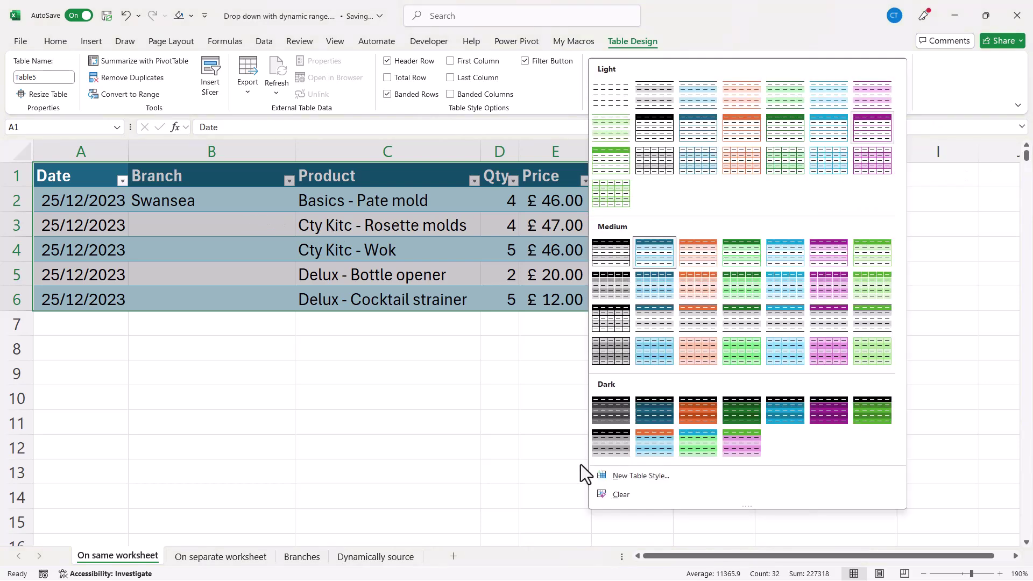
left_click(614, 496)
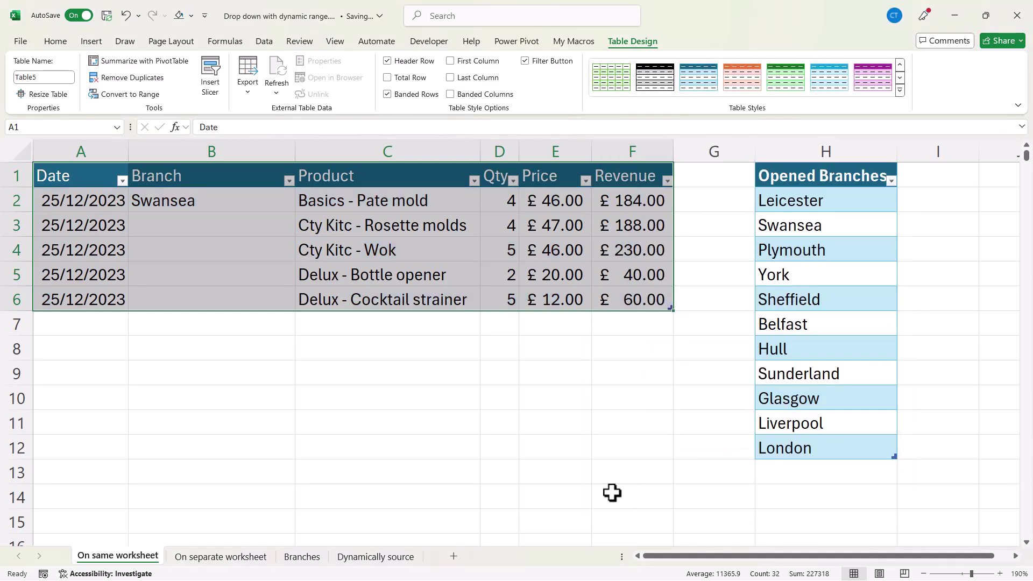
Add a sales row with the current date in A7 and choose York from the branch drop-down in B7
left_click(56, 325)
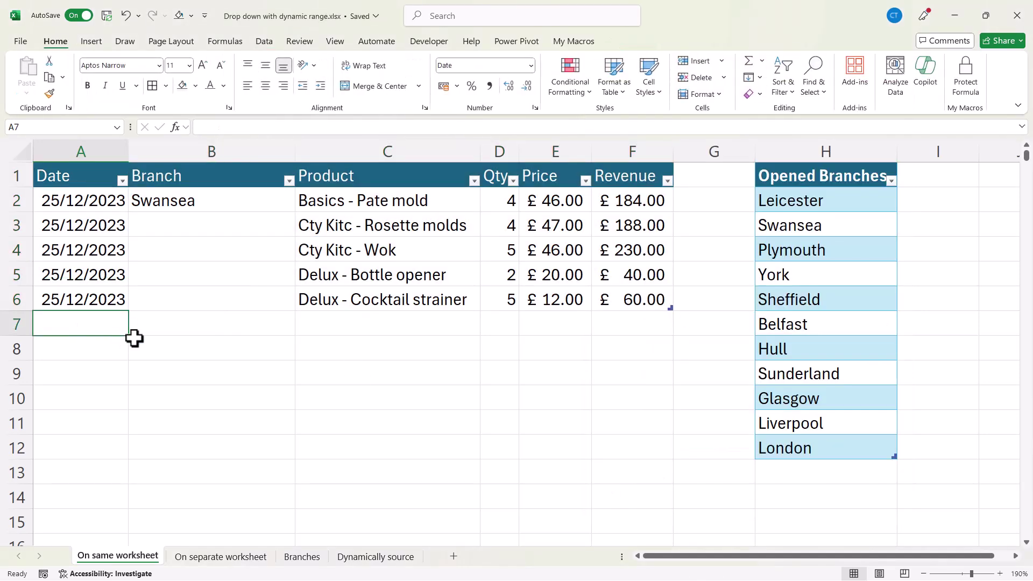
key("ctrl+semicolon")
key("Tab")
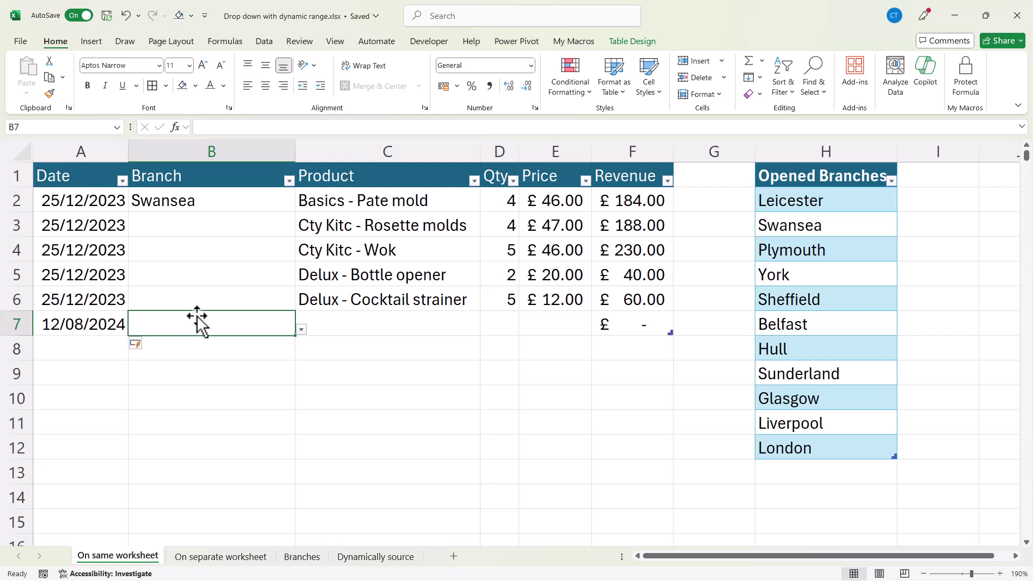
left_click(302, 330)
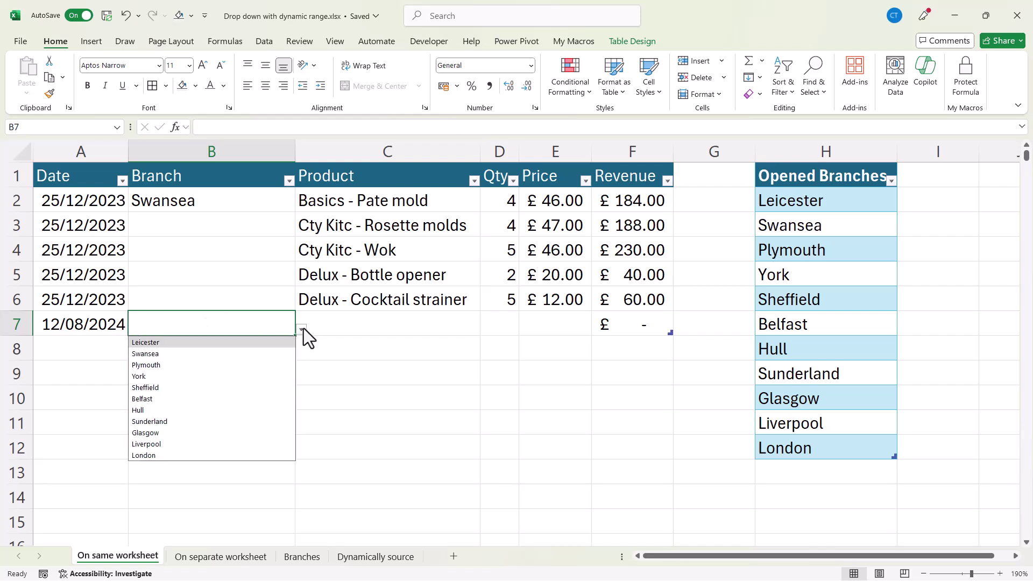
left_click(175, 375)
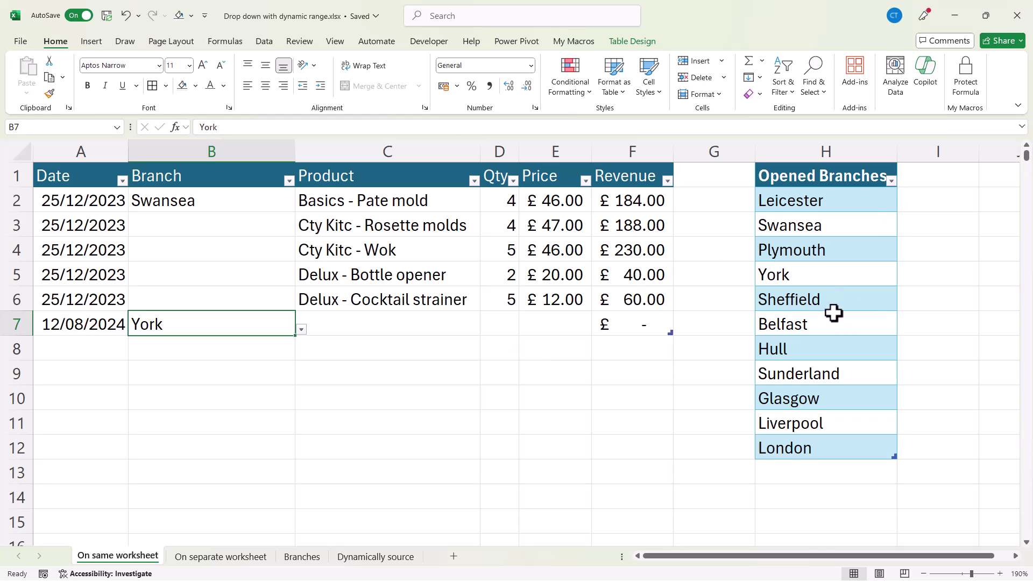
On the Branches worksheet, convert the Opened Branches list in A1:A11 into a table with headers
left_click(220, 557)
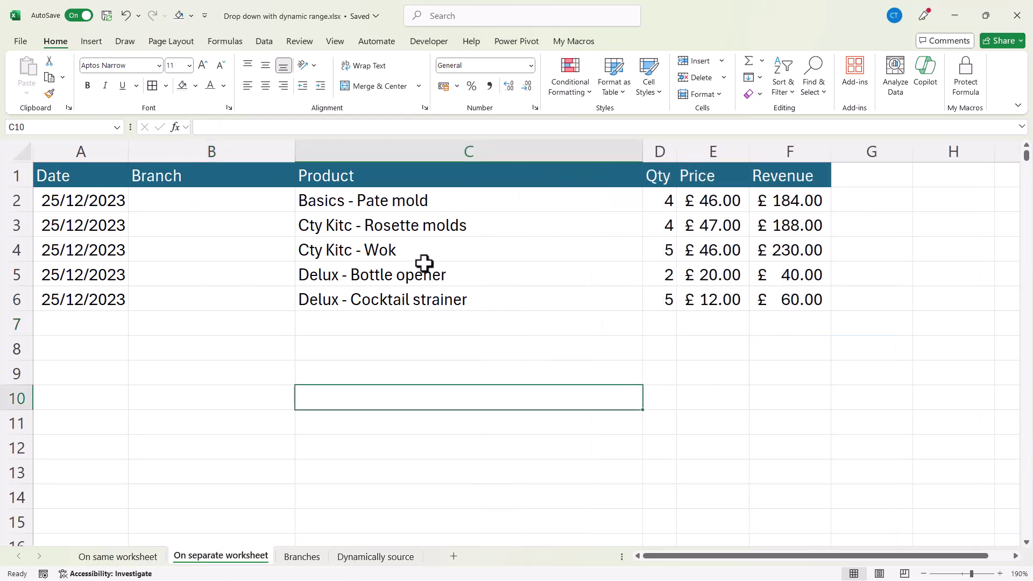
left_click(303, 557)
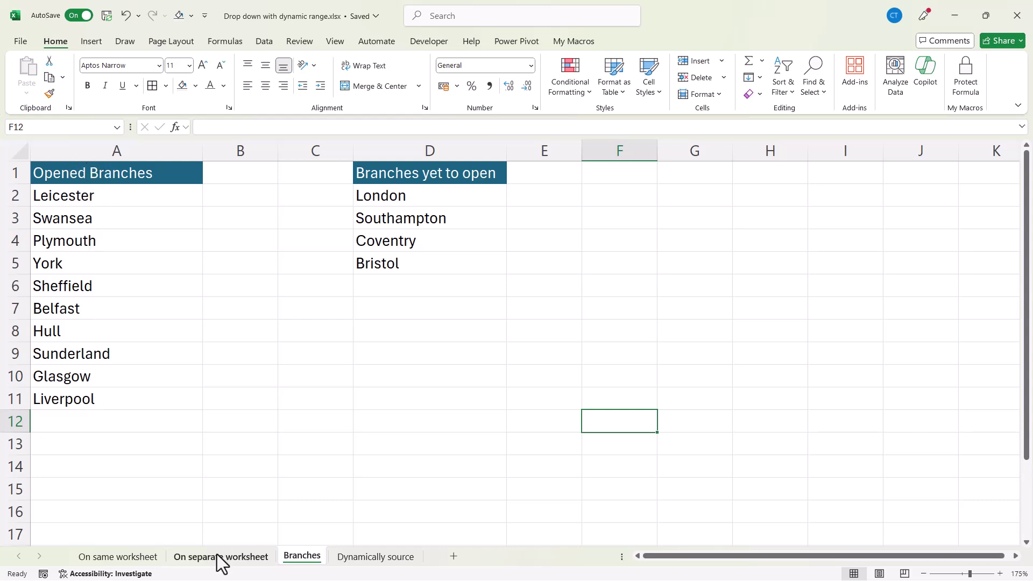
left_click(112, 279)
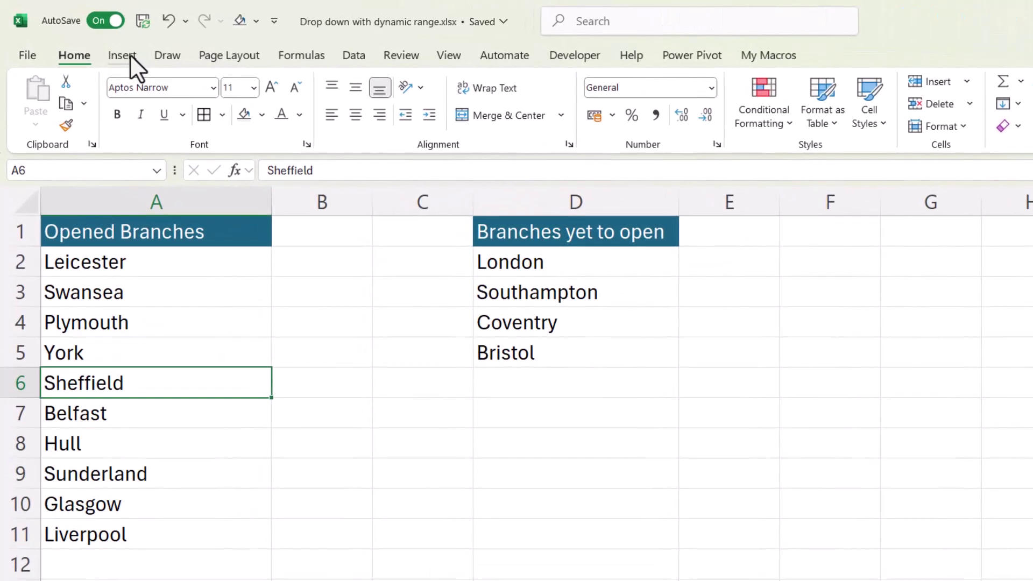
left_click(130, 54)
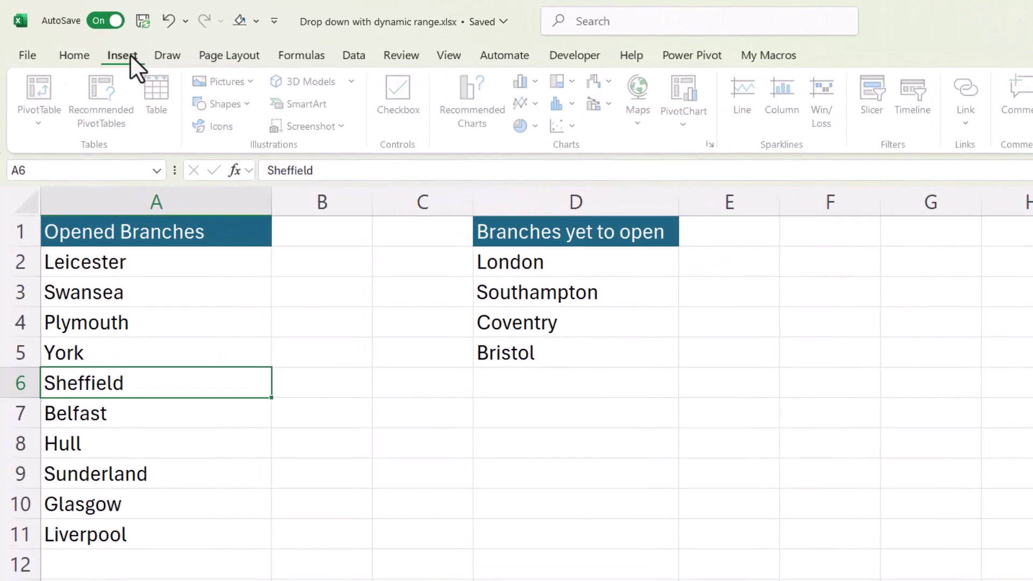
left_click(164, 99)
left_click(732, 388)
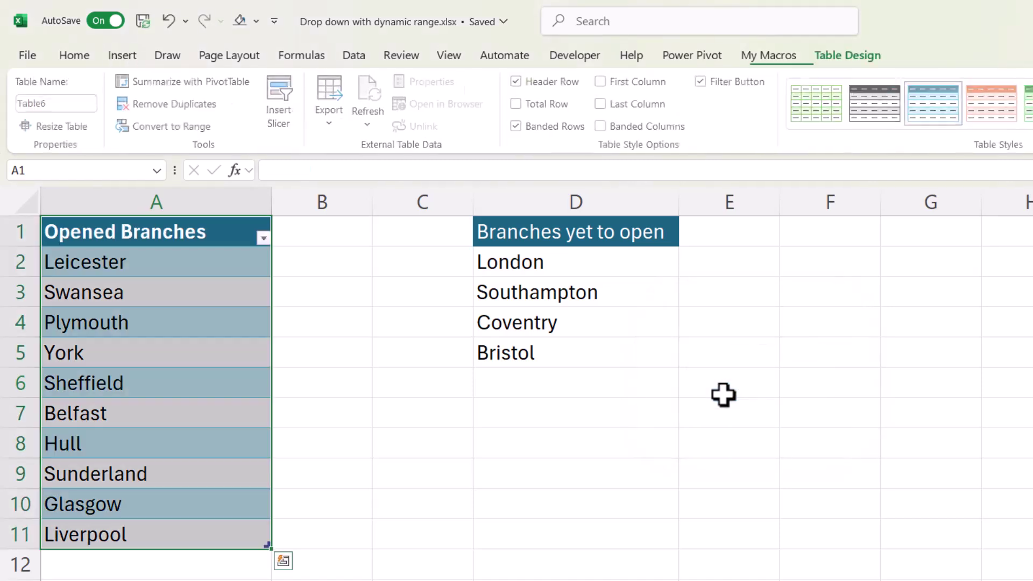
Name the table's branch entries in A2:A11 Branch_List and check that the name selects the range
left_click(321, 321)
left_click_drag(156, 260, 132, 526)
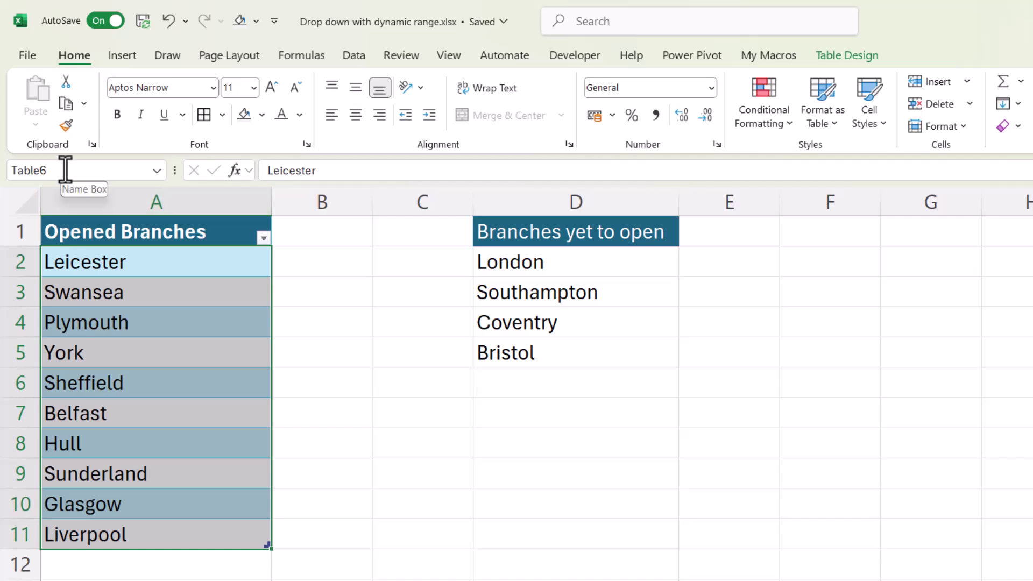
left_click(65, 170)
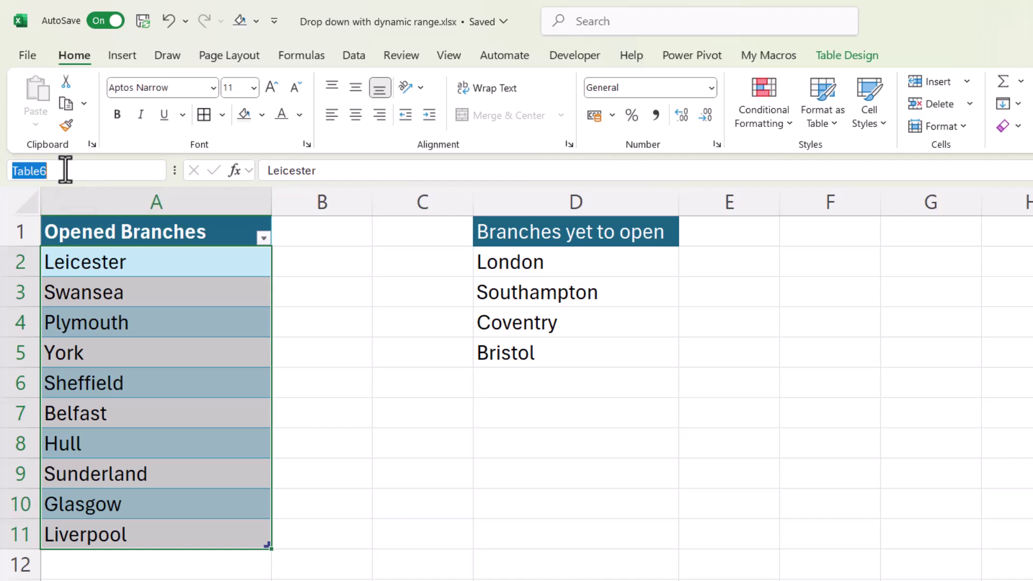
type("Branch_List")
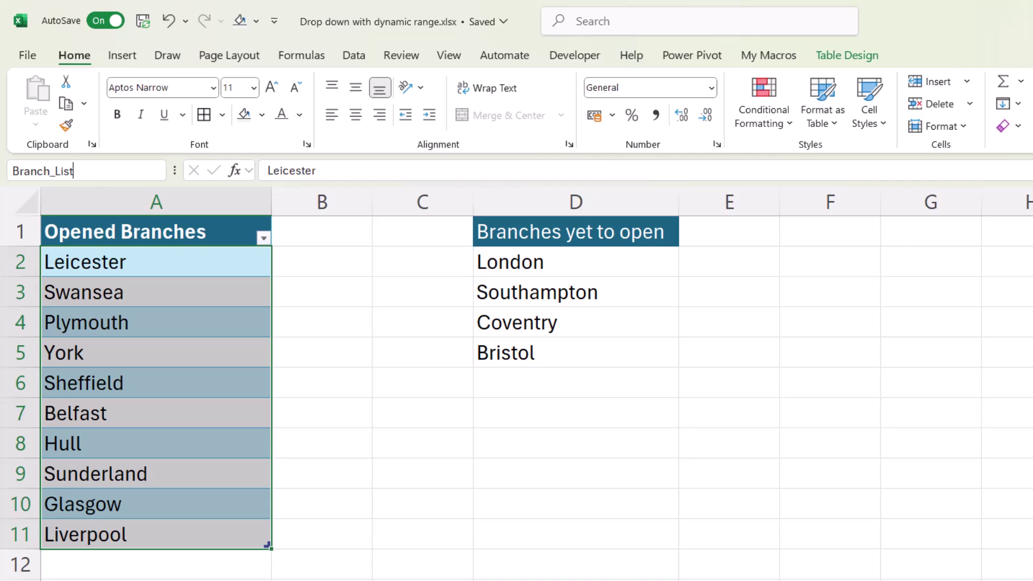
key("Return")
left_click(155, 171)
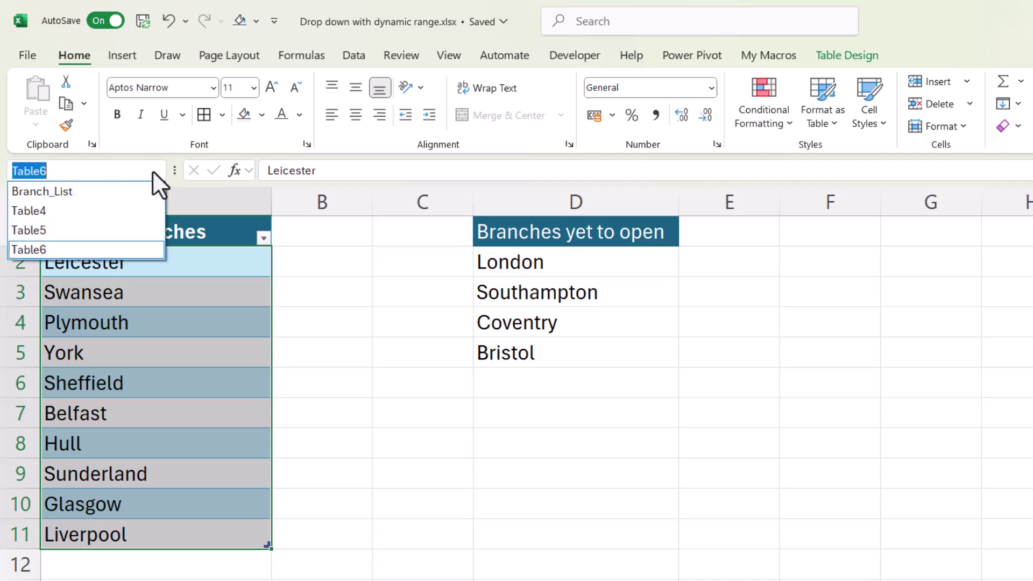
left_click(64, 193)
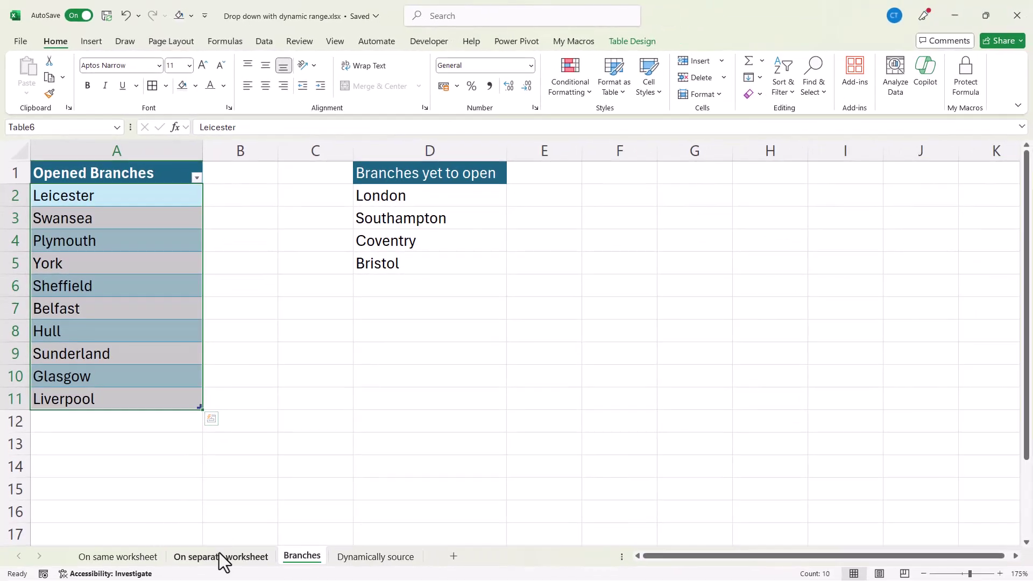
On the On separate worksheet sheet, add list data validation to Branch cells B2:B6 with =Branch_List as the source
left_click(221, 559)
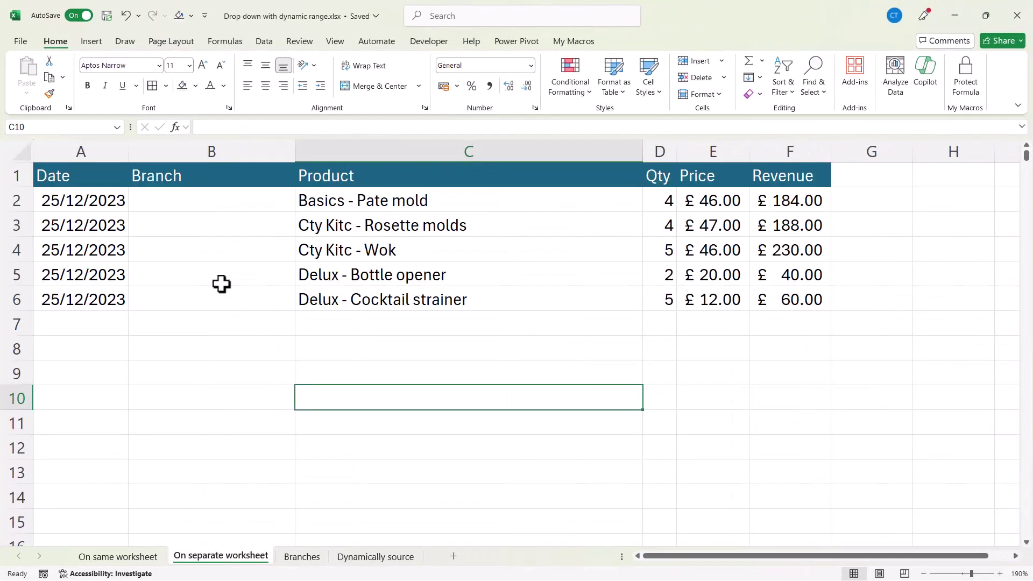
left_click_drag(206, 201, 201, 300)
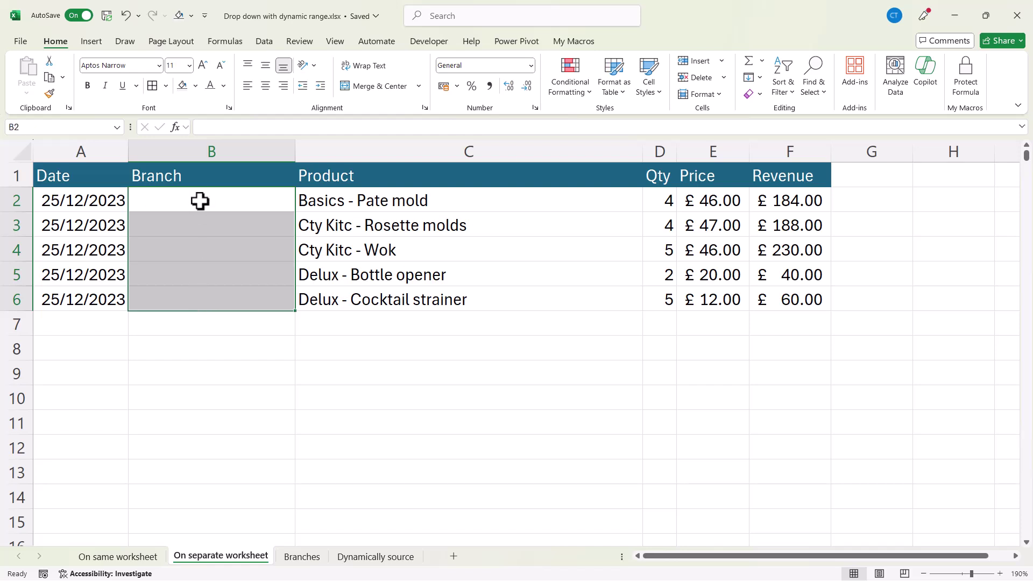
left_click(265, 46)
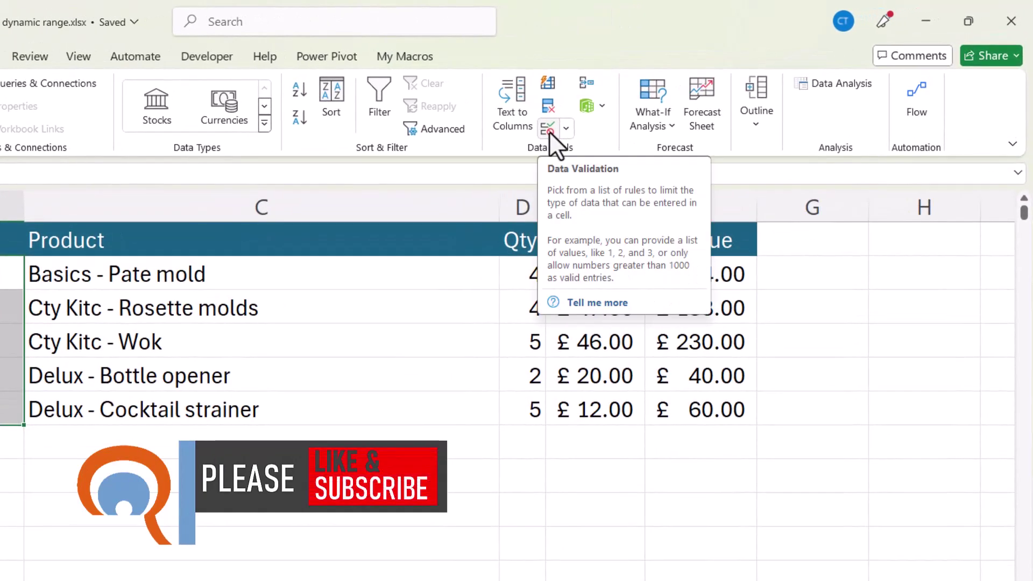
left_click(549, 131)
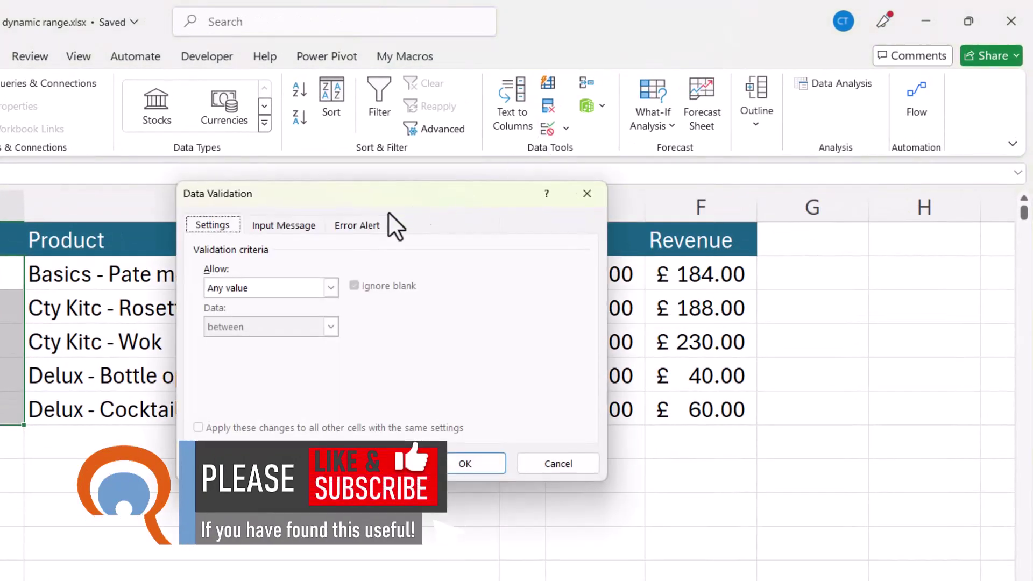
left_click(330, 286)
left_click(224, 338)
left_click(223, 369)
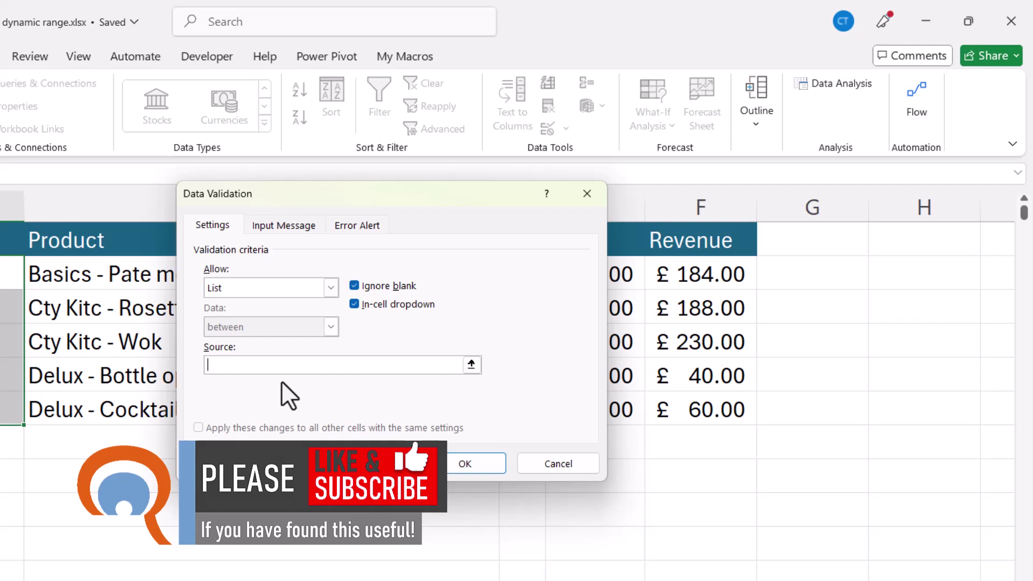
key("F3")
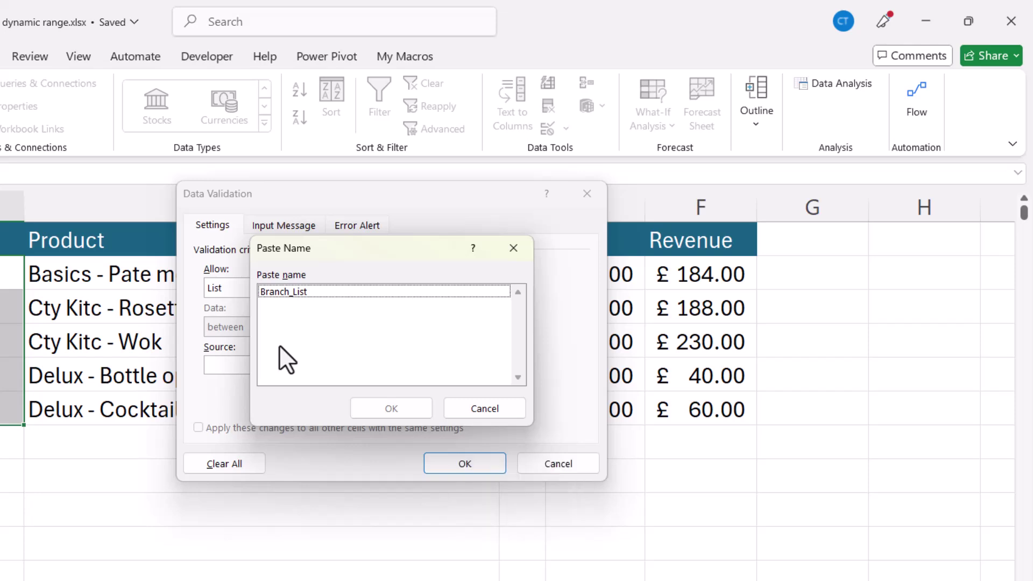
left_click(286, 293)
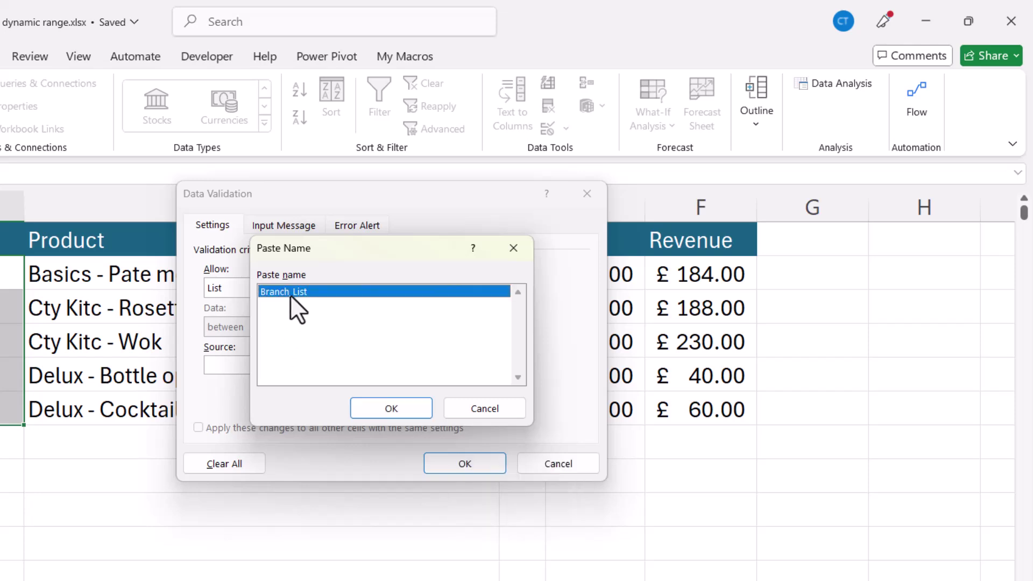
left_click(376, 409)
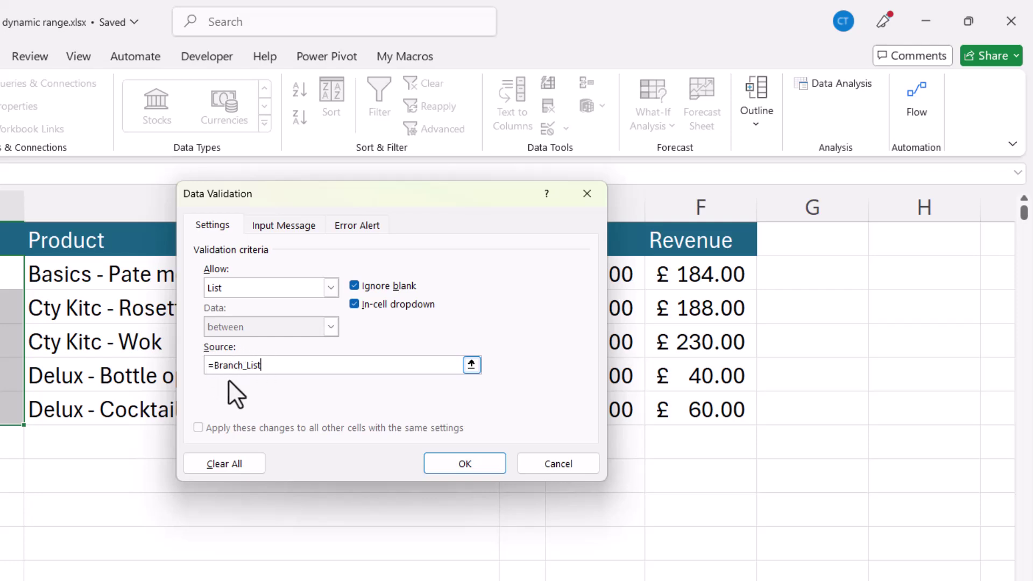
left_click(463, 464)
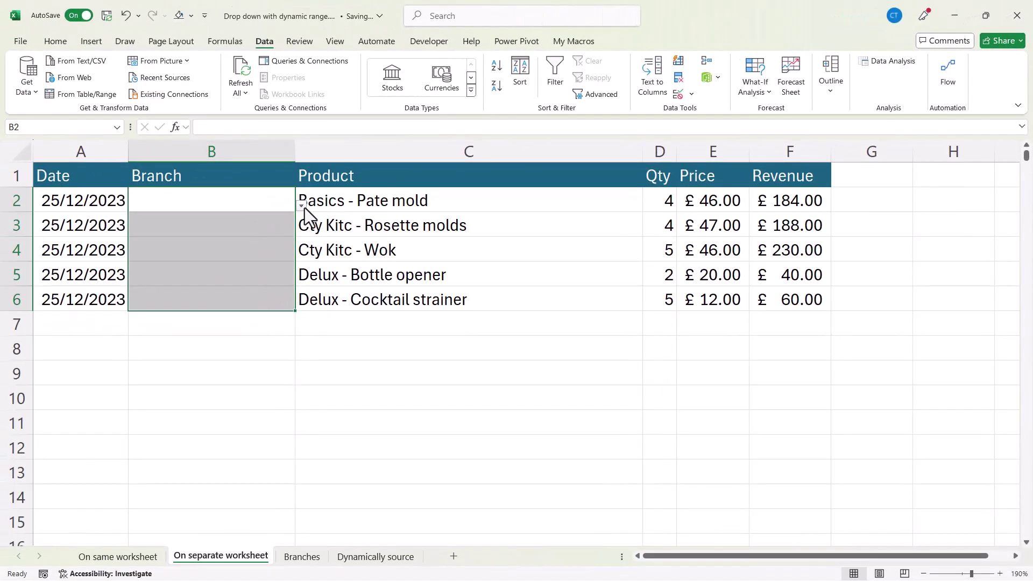
Choose Swansea from the branch drop-down in B2
left_click(302, 205)
left_click(150, 229)
left_click(332, 357)
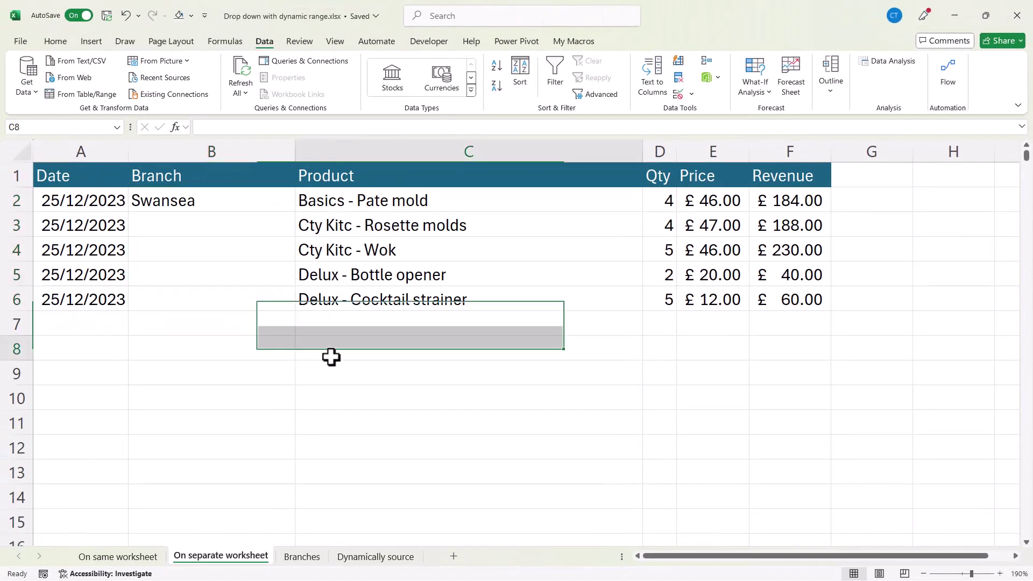
On the Branches worksheet, add London to the Opened Branches table in A12
left_click(302, 557)
left_click(82, 418)
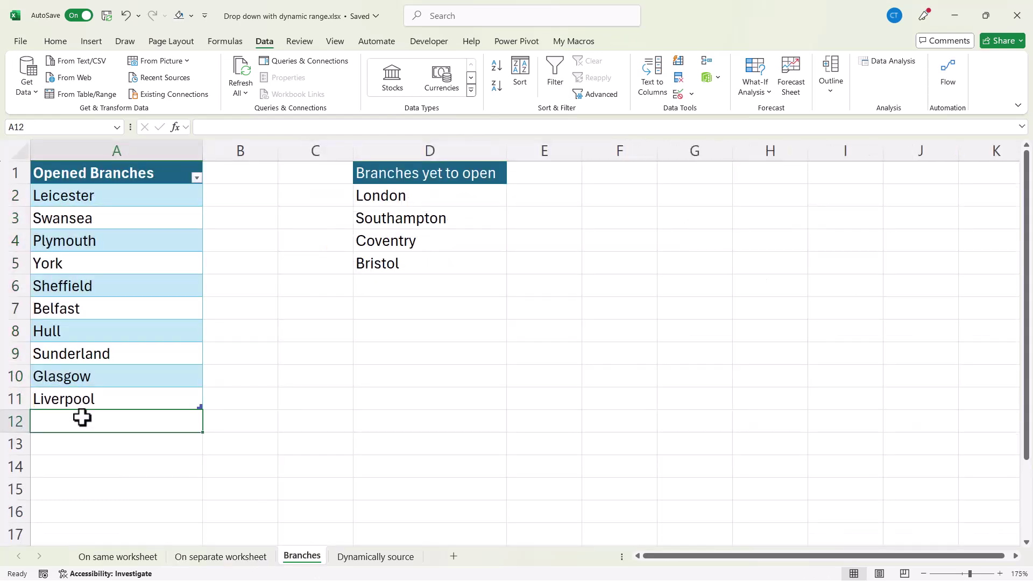
type("London")
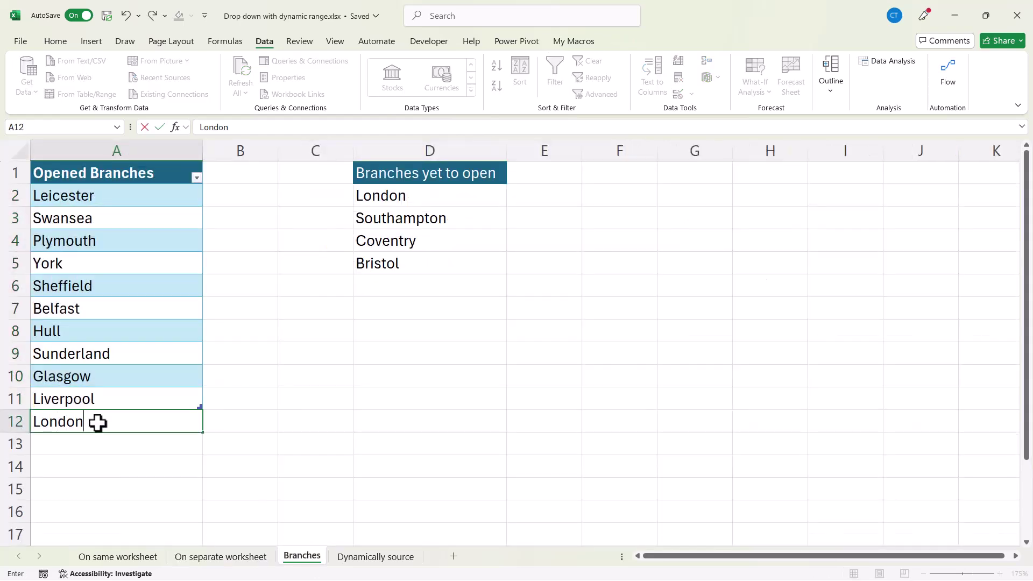
left_click(92, 461)
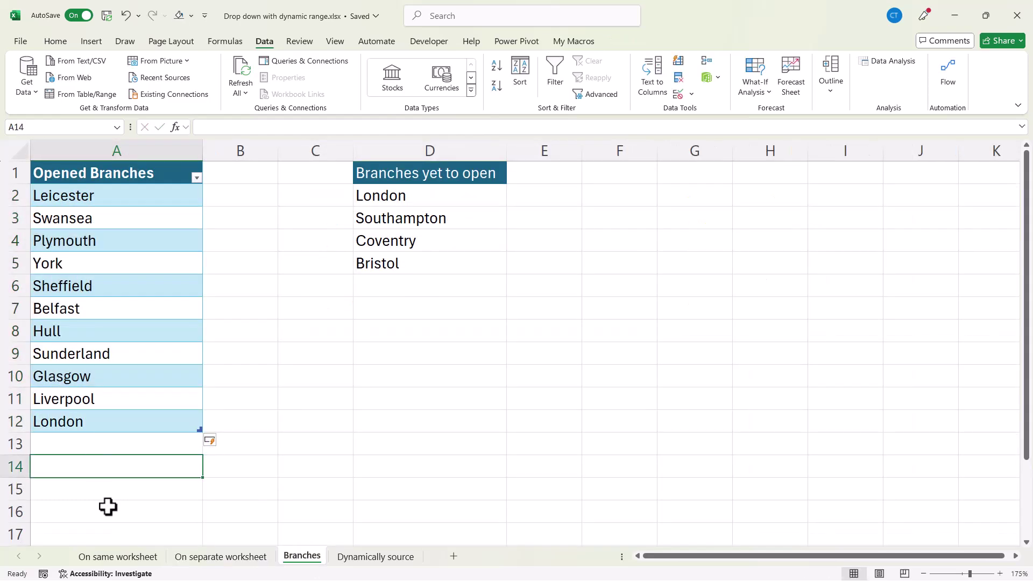
Check the branch drop-down in B2 of the On separate worksheet sheet for the added London entry
left_click(221, 556)
left_click(269, 198)
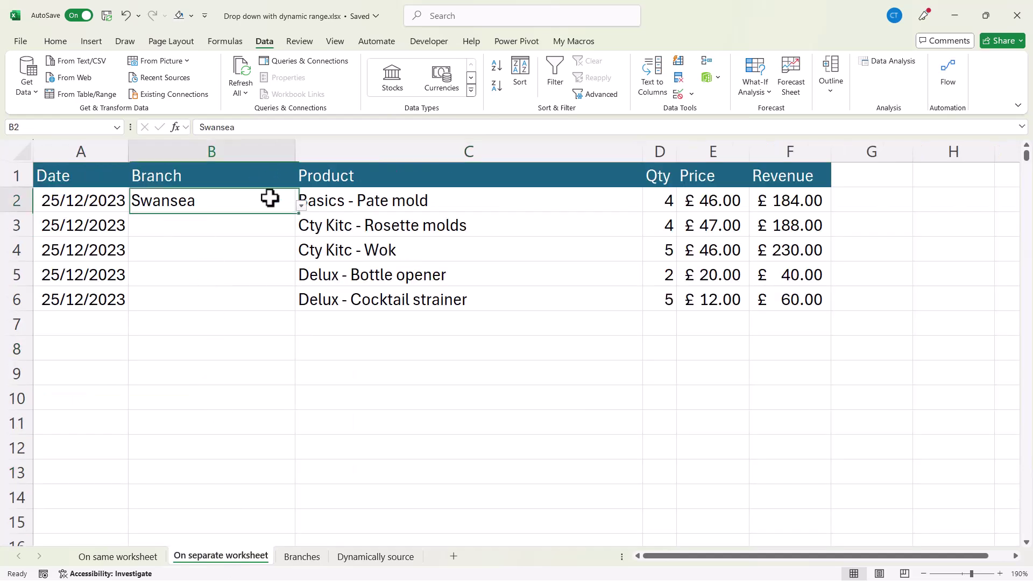
left_click(302, 205)
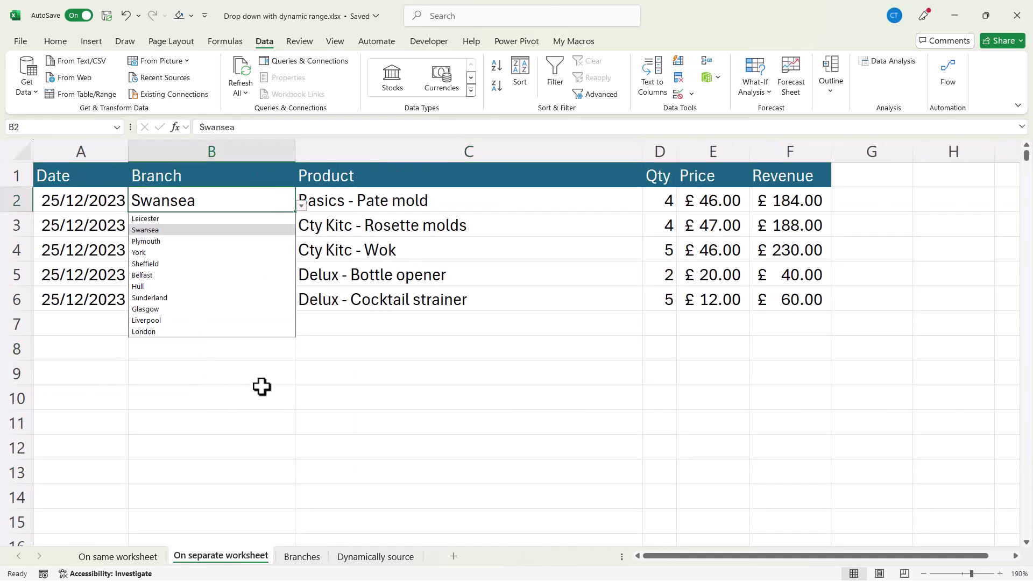
On the Dynamically source worksheet, convert the sales range A1:F6 into a table with headers
left_click(376, 556)
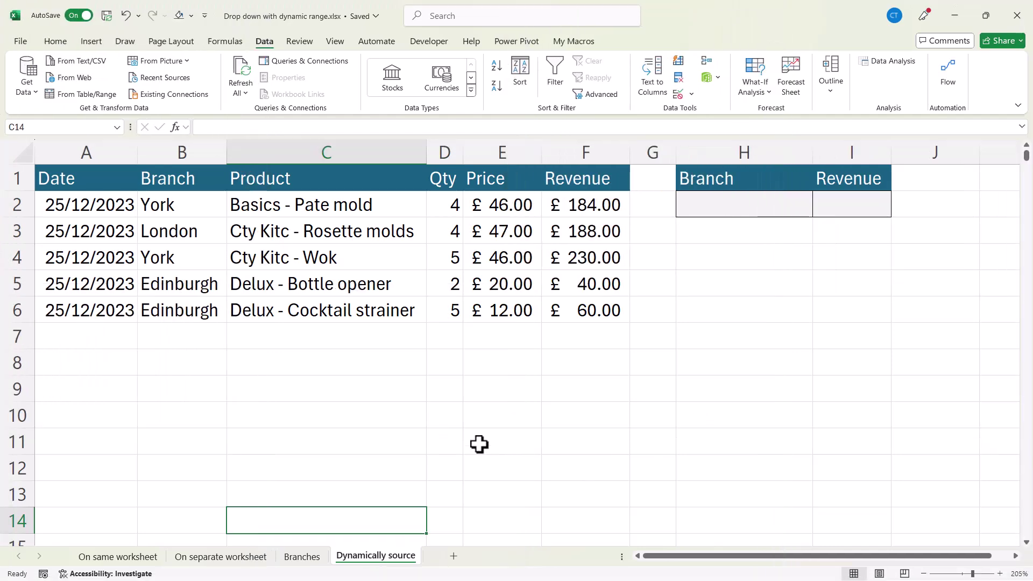
left_click(724, 206)
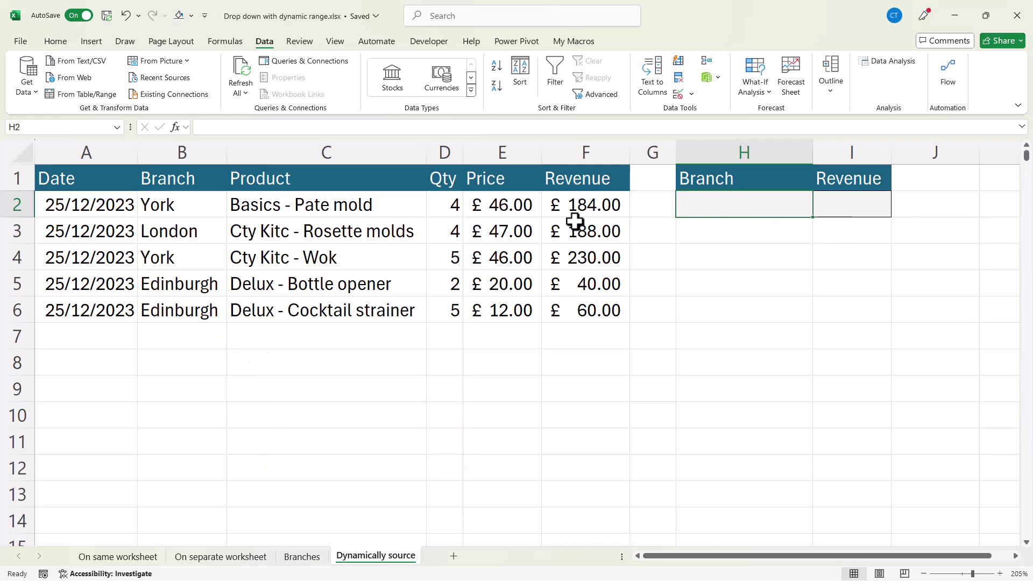
left_click(274, 234)
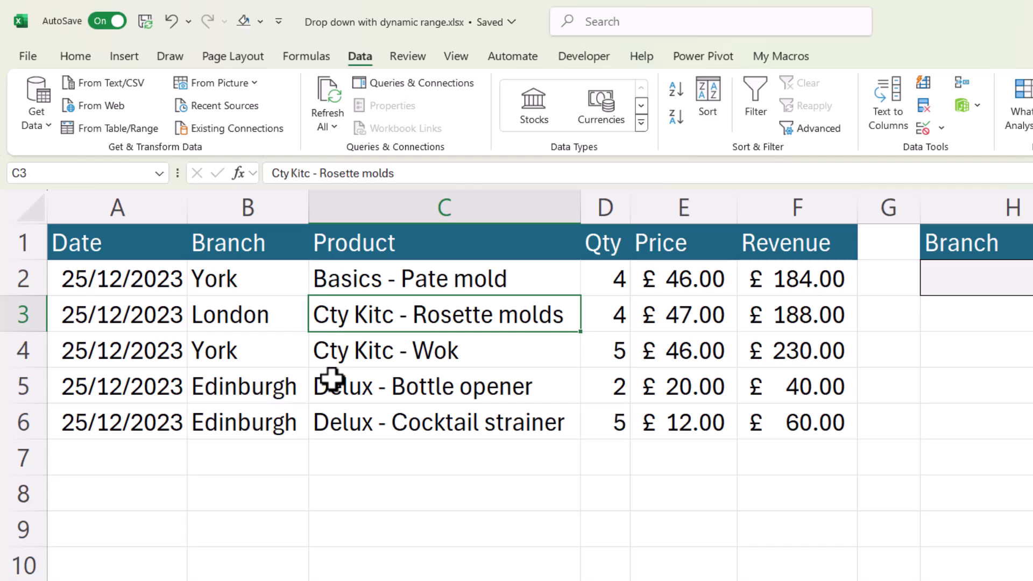
key("ctrl+t")
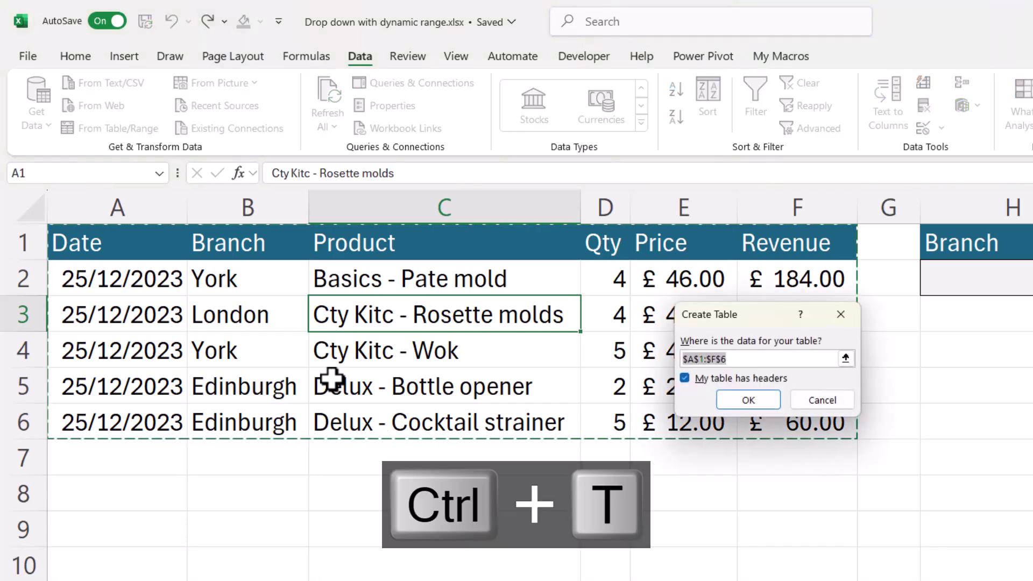
left_click(727, 405)
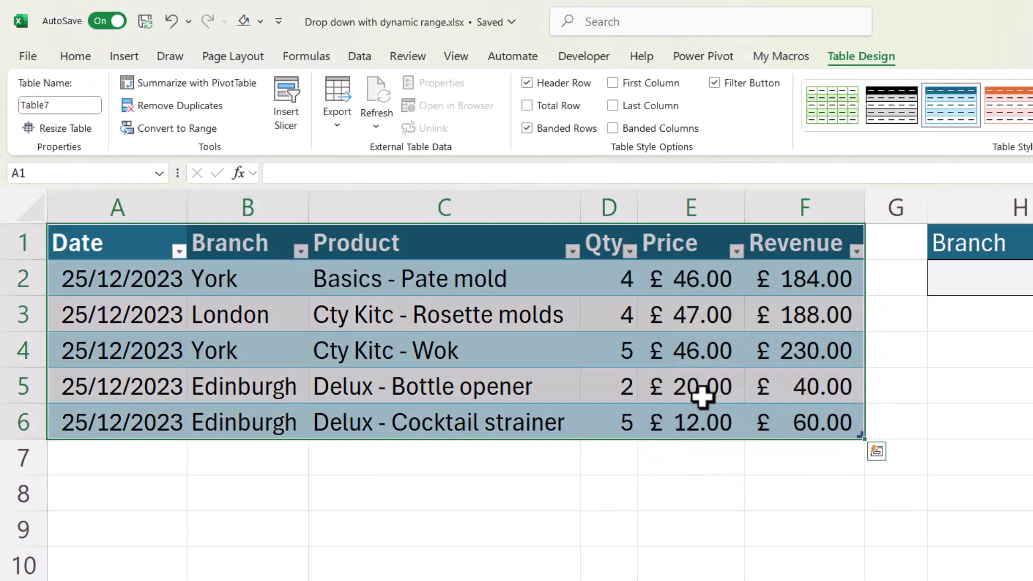
Rename the sales table as Transactions
left_click(67, 105)
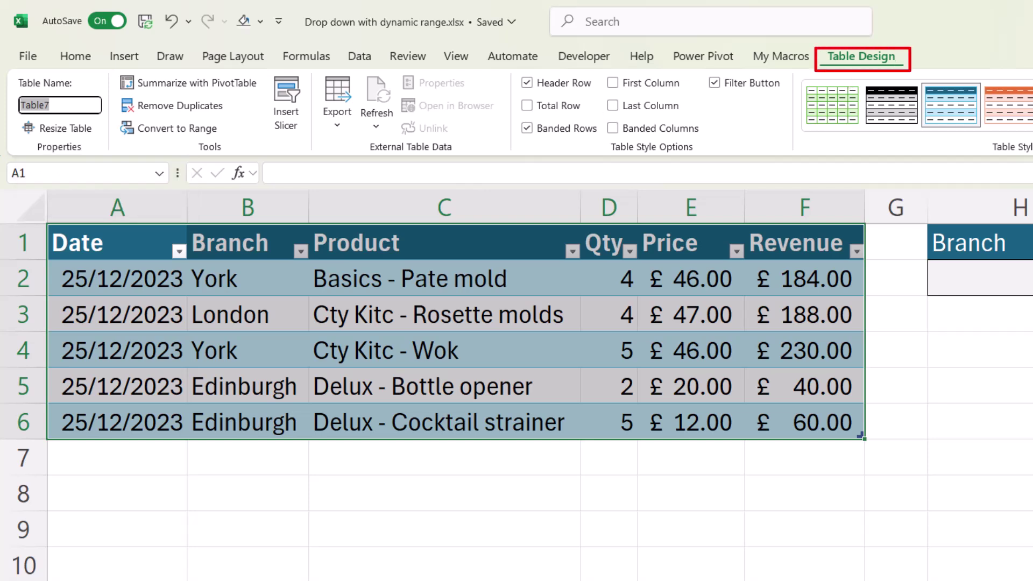
type("Transactions")
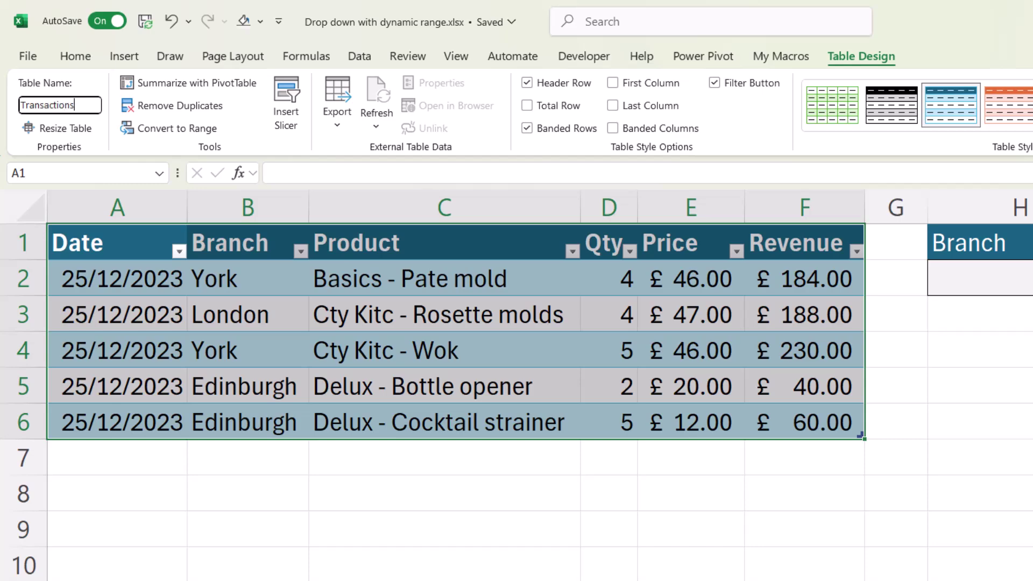
key("Return")
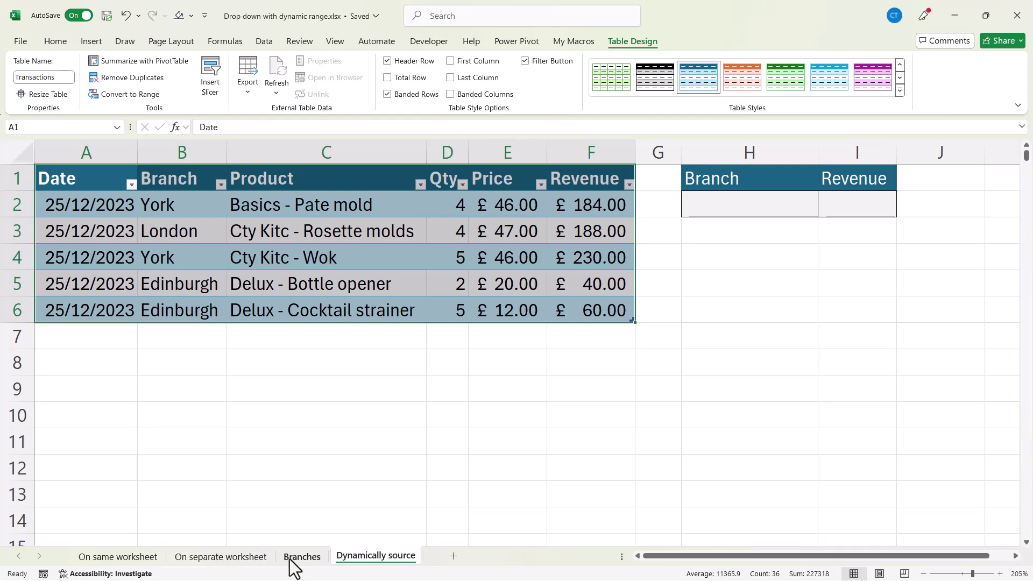
On the Branches worksheet, enter =UNIQUE(Transactions[Branch]) in G1 to list each transaction branch once
left_click(302, 557)
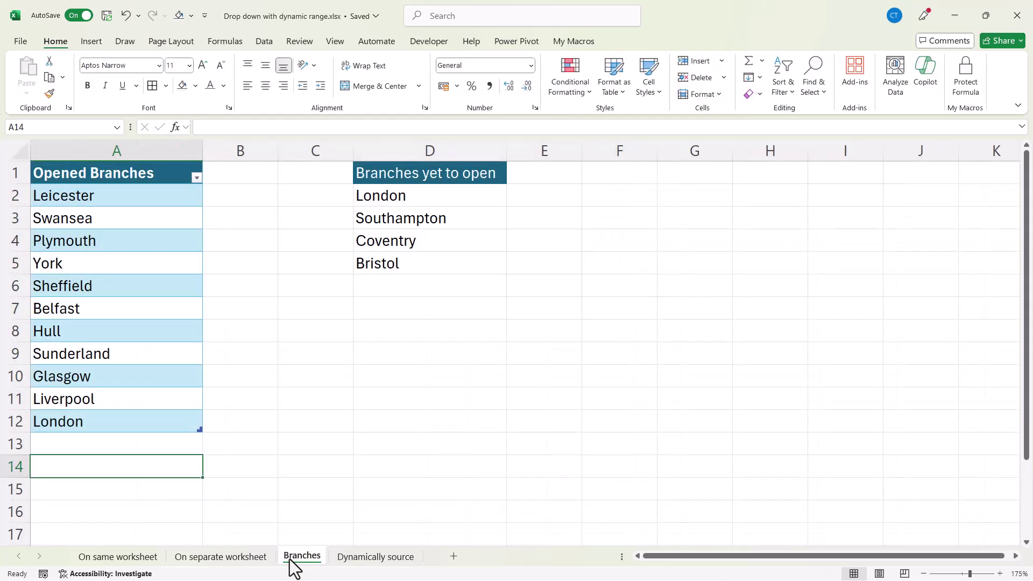
left_click(696, 173)
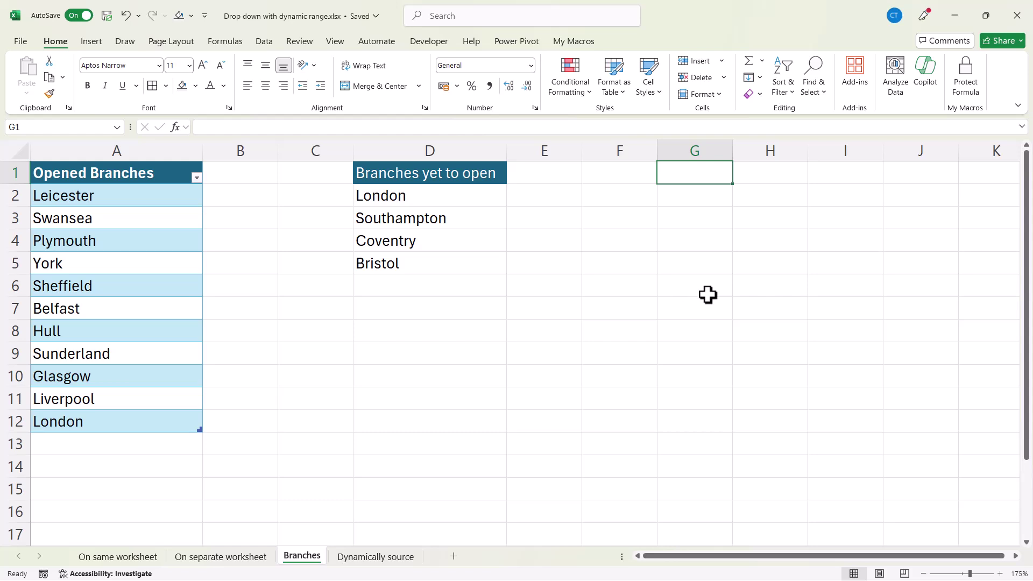
left_click(387, 560)
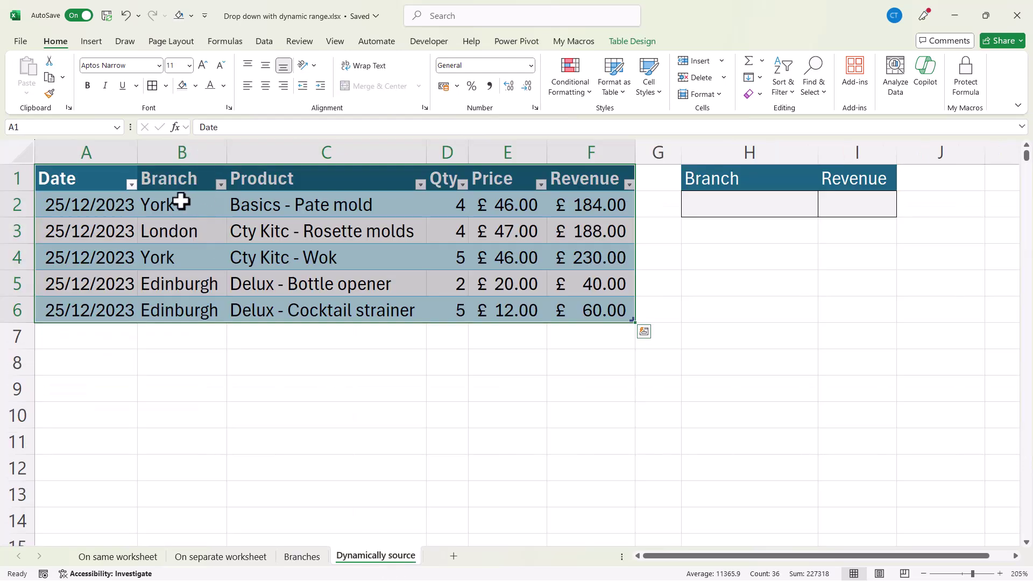
left_click(302, 559)
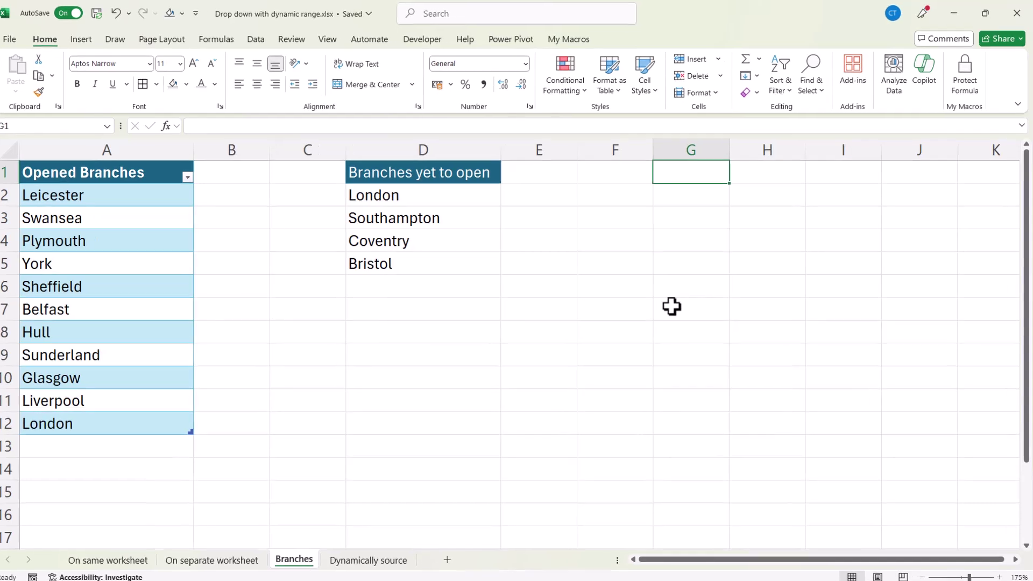
type("=un")
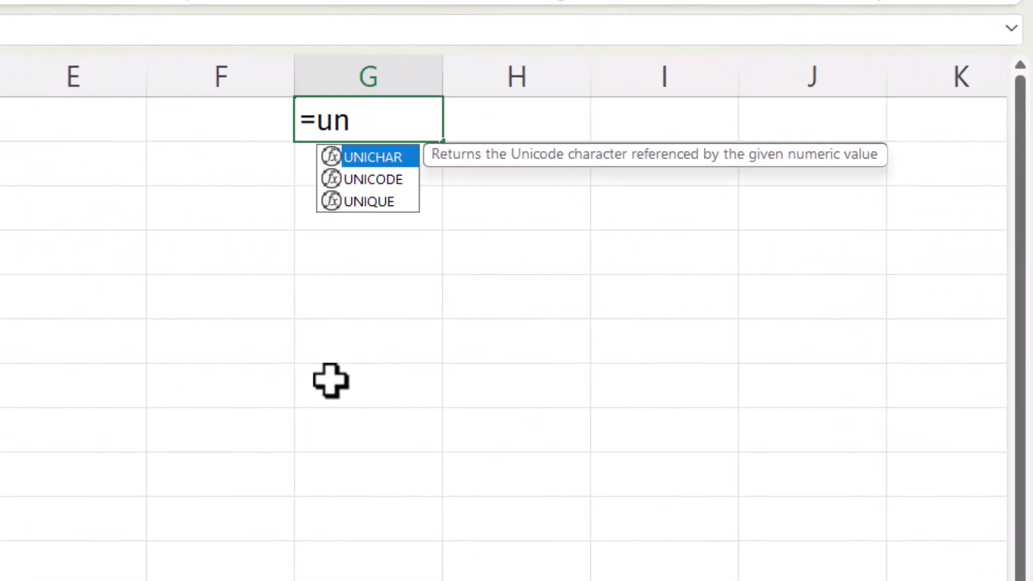
left_click(368, 203)
double_click(368, 204)
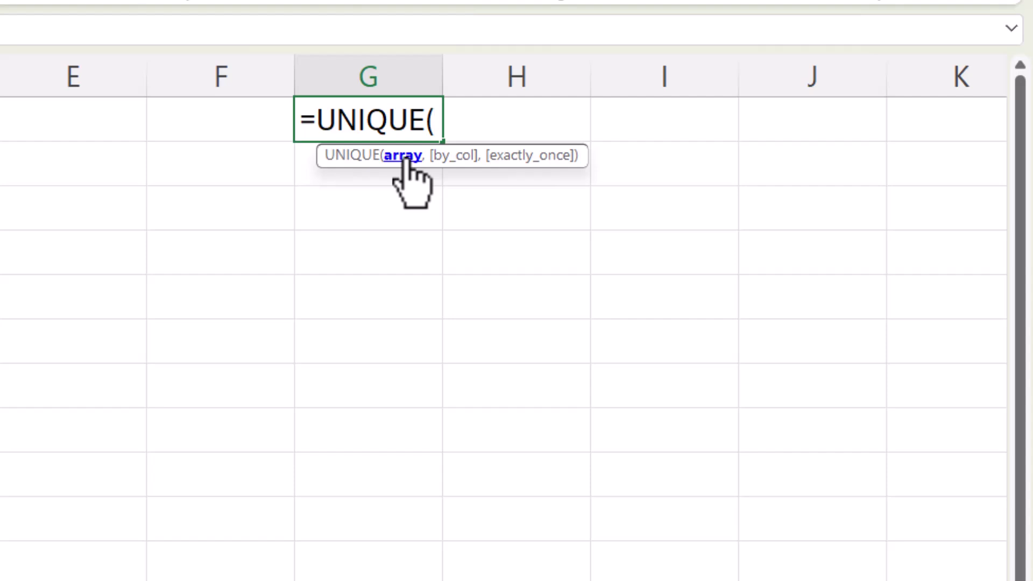
type("tr")
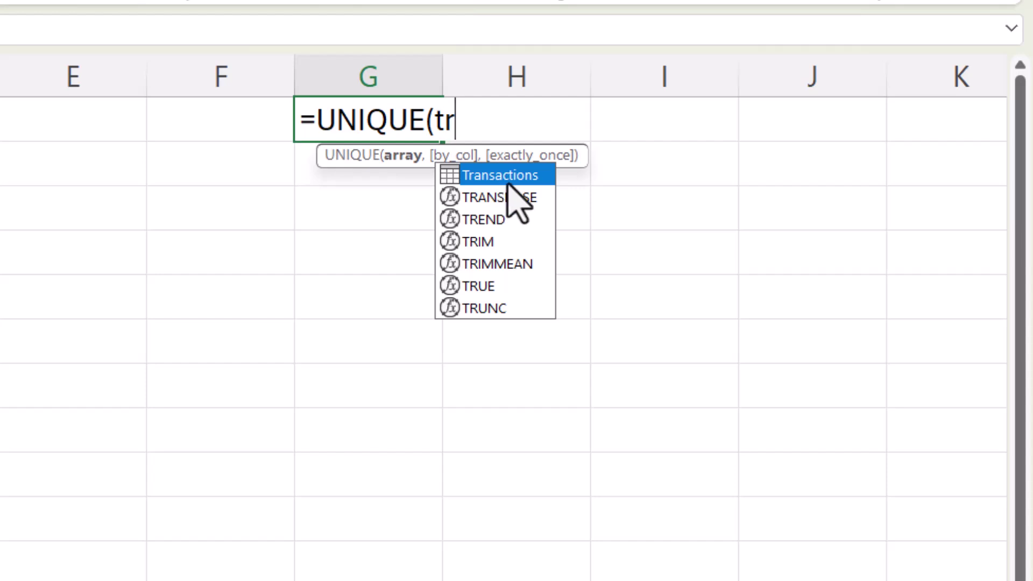
double_click(498, 177)
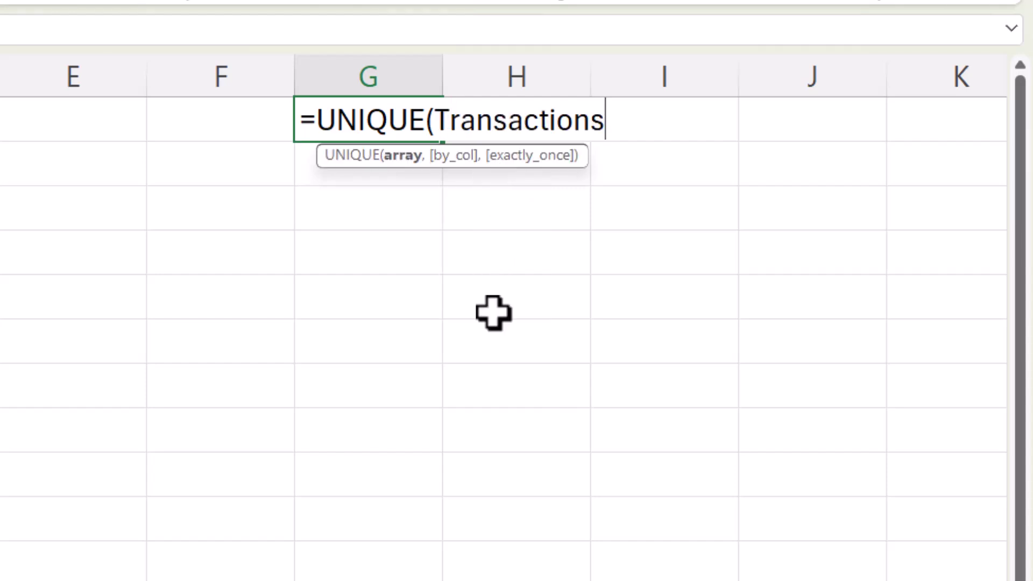
type("[")
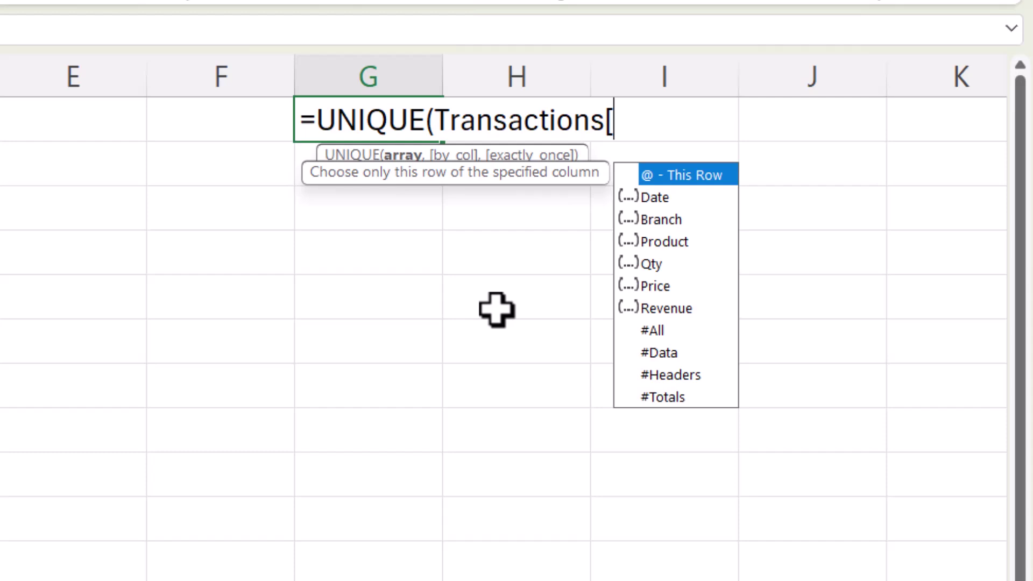
double_click(654, 220)
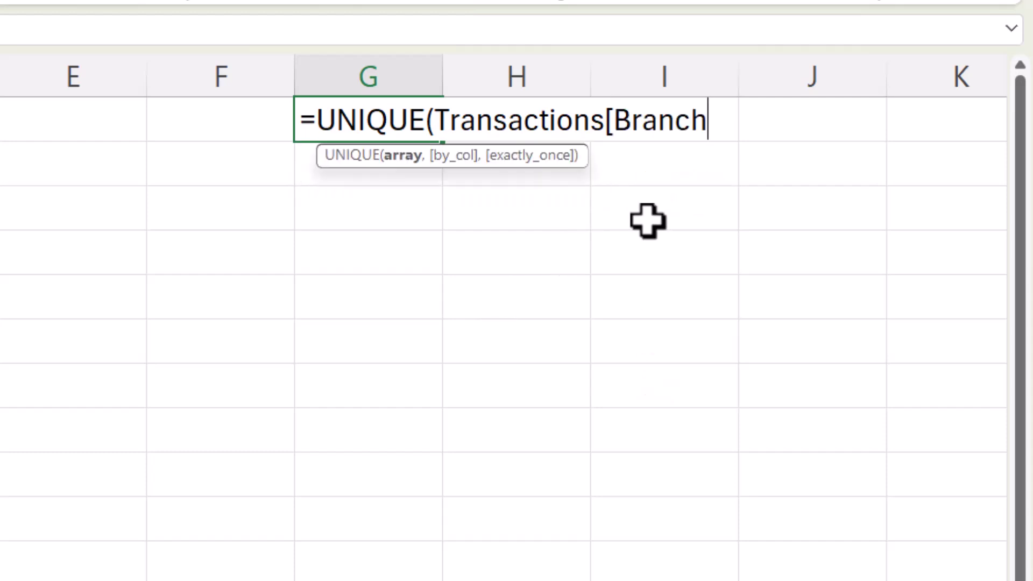
type("])")
key("Return")
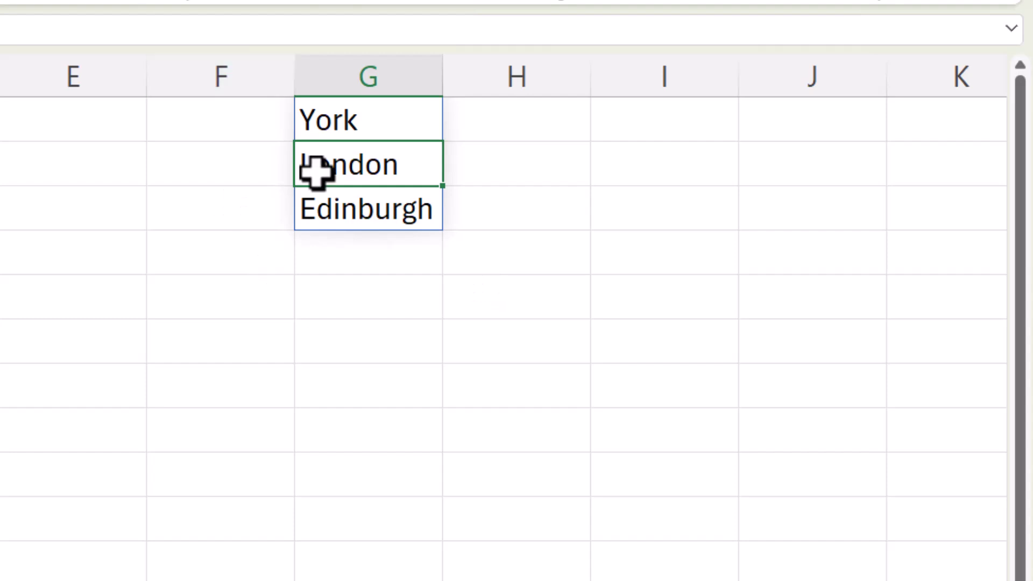
Wrap the G1 formula in SORT so it reads =SORT(UNIQUE(Transactions[Branch]))
double_click(327, 115)
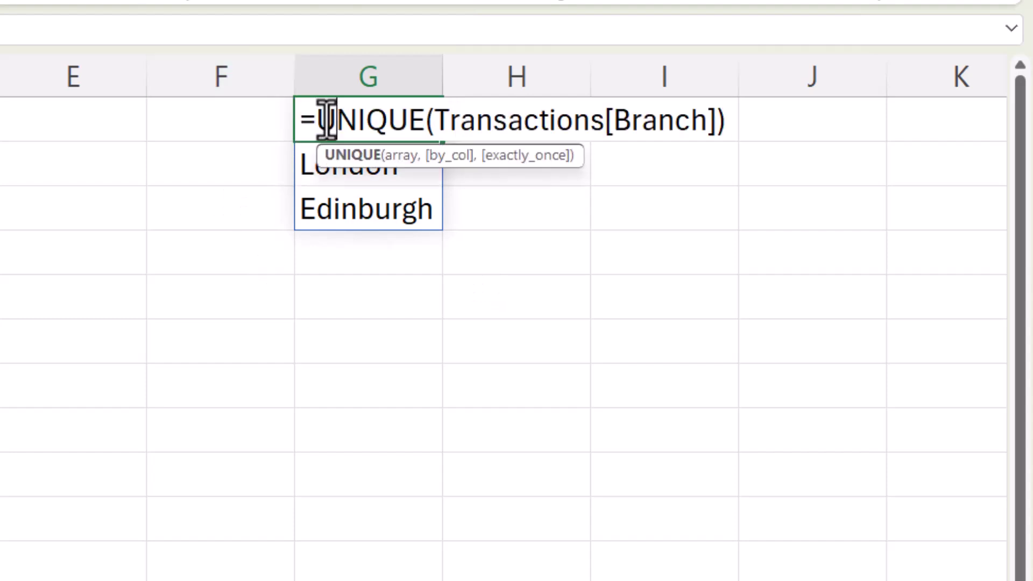
type("SORT")
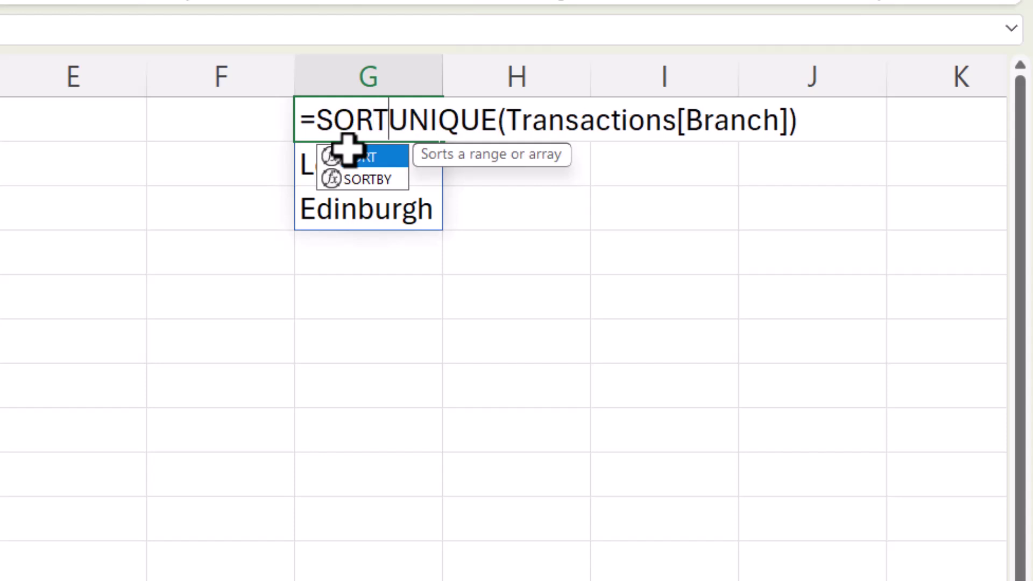
type("(")
left_click(841, 127)
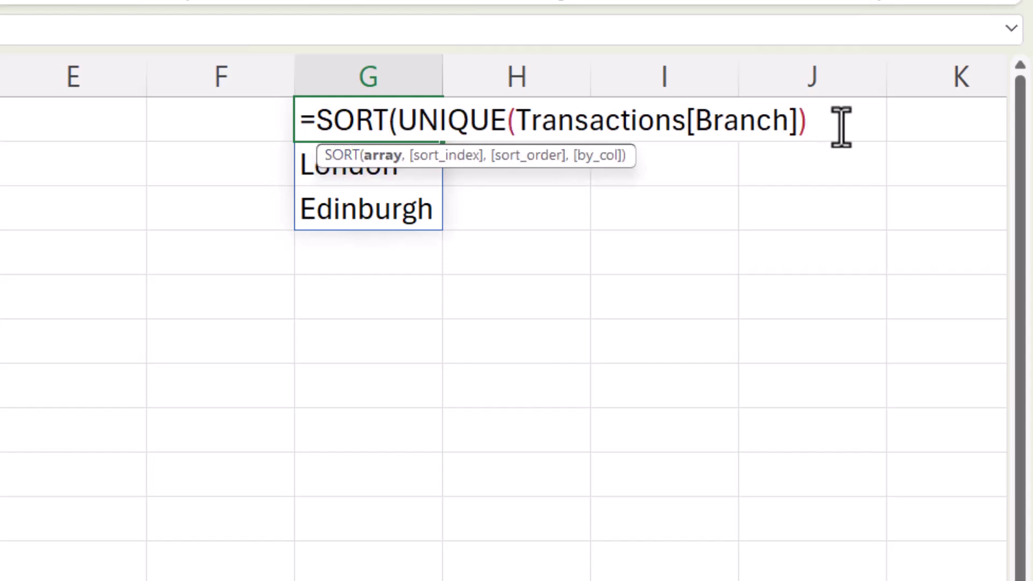
type(")")
key("Return")
left_click(368, 120)
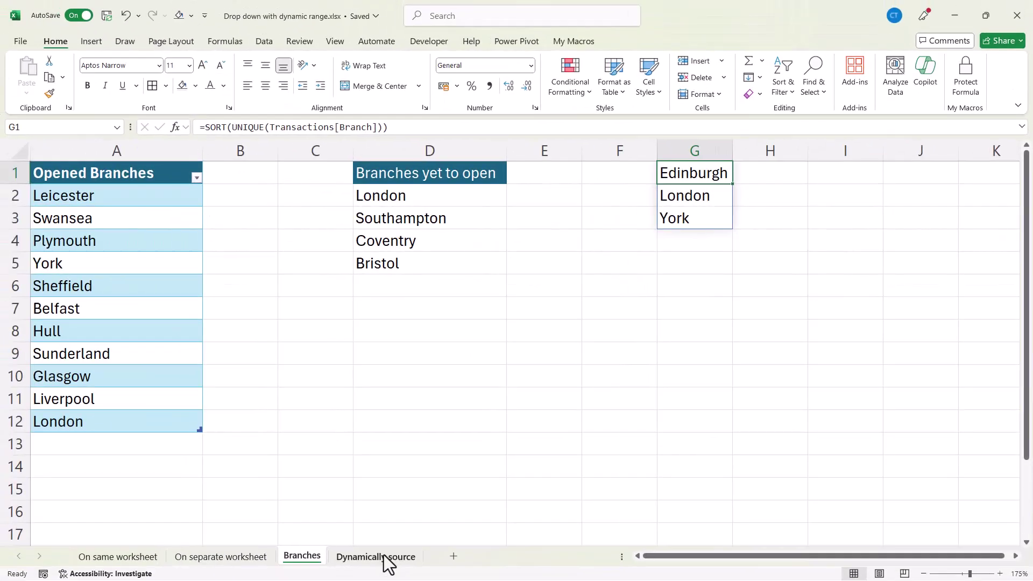
On the Dynamically source worksheet, add Chichester to the Transactions table in B7, and check the sorted list on the Branches worksheet
left_click(383, 557)
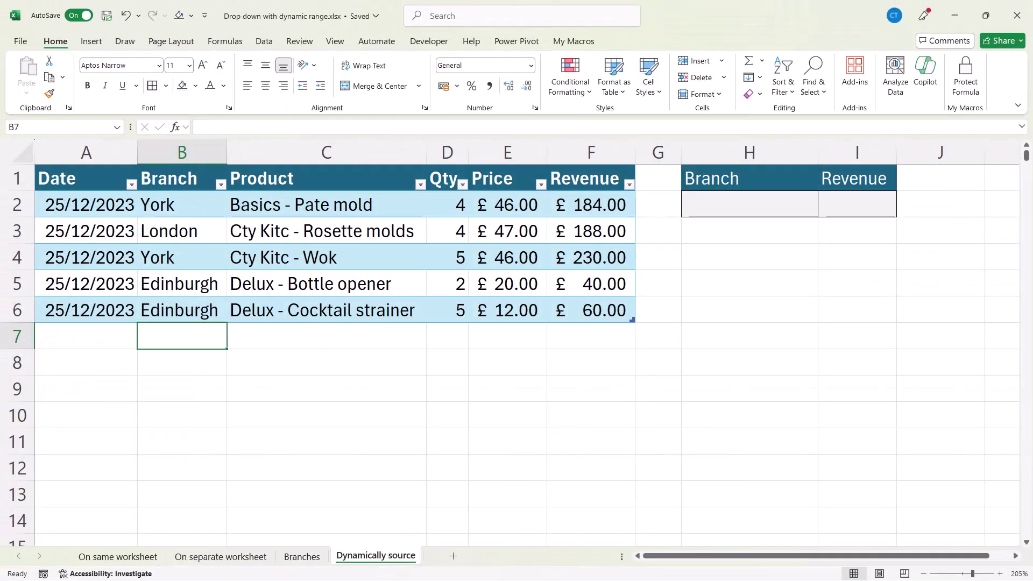
type("Chichester")
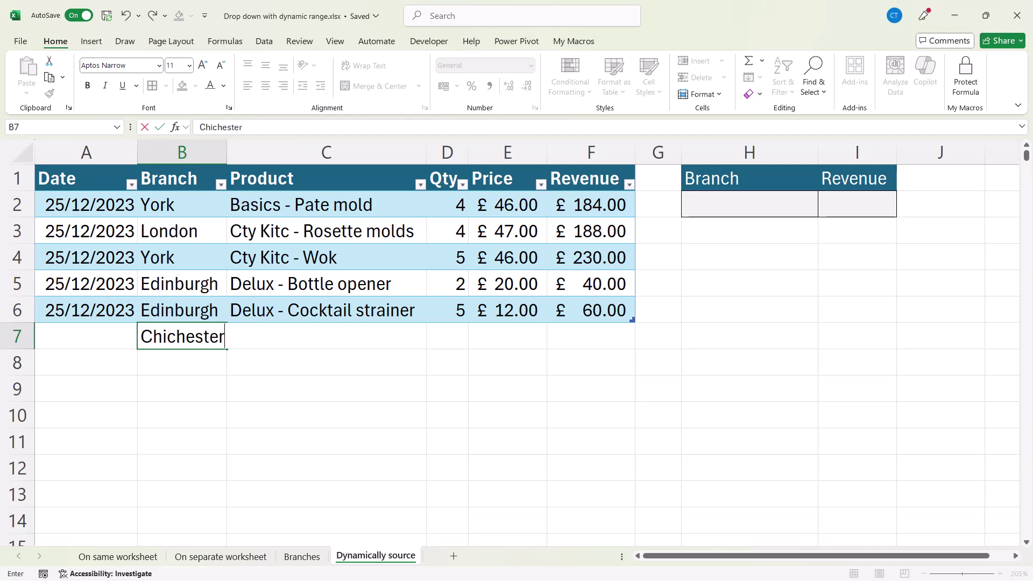
key("Return")
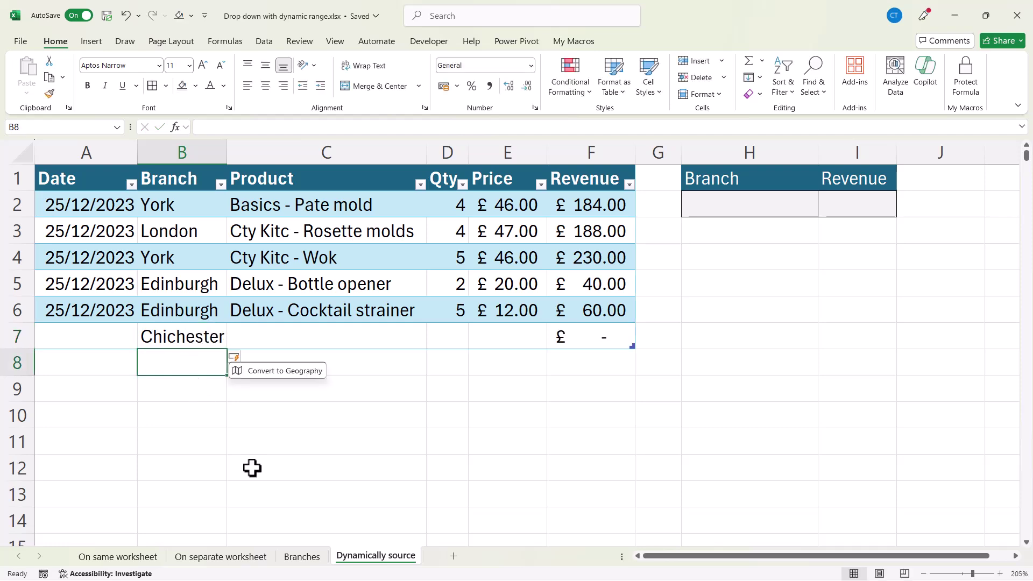
left_click(302, 557)
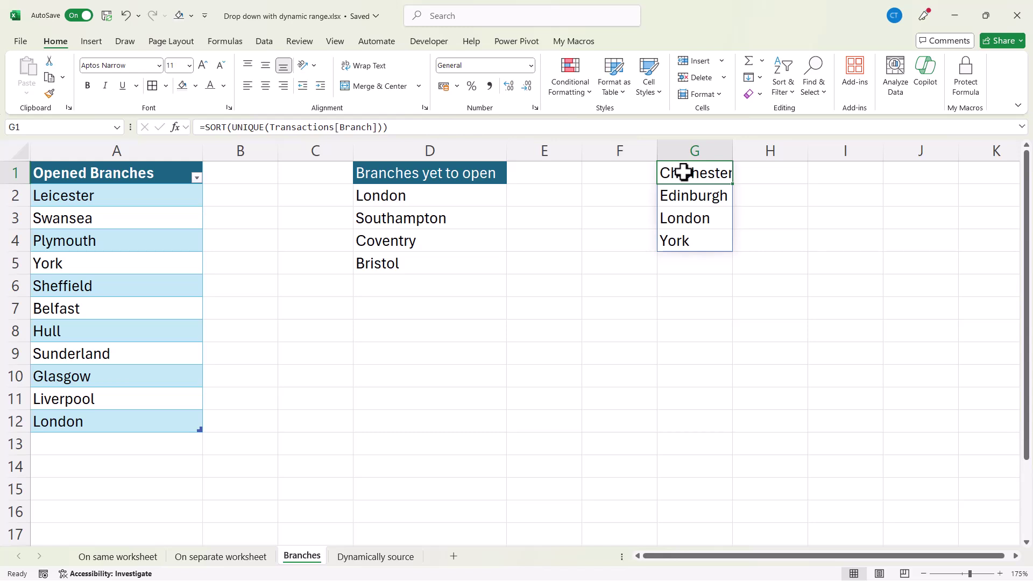
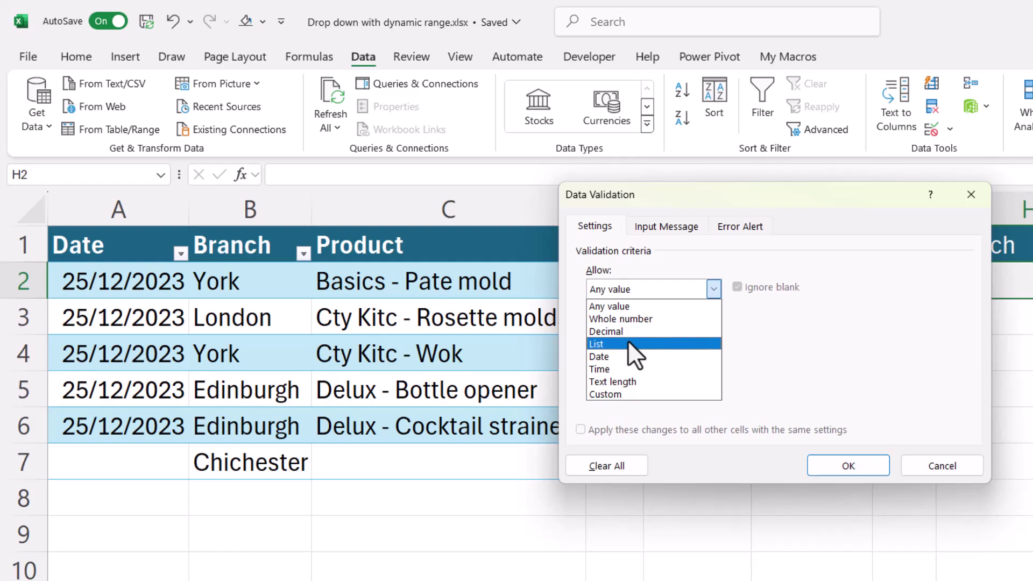
Give H2 on the Dynamically source worksheet a List validation with source =Branches!$G$1#, and check its drop-down
left_click(595, 368)
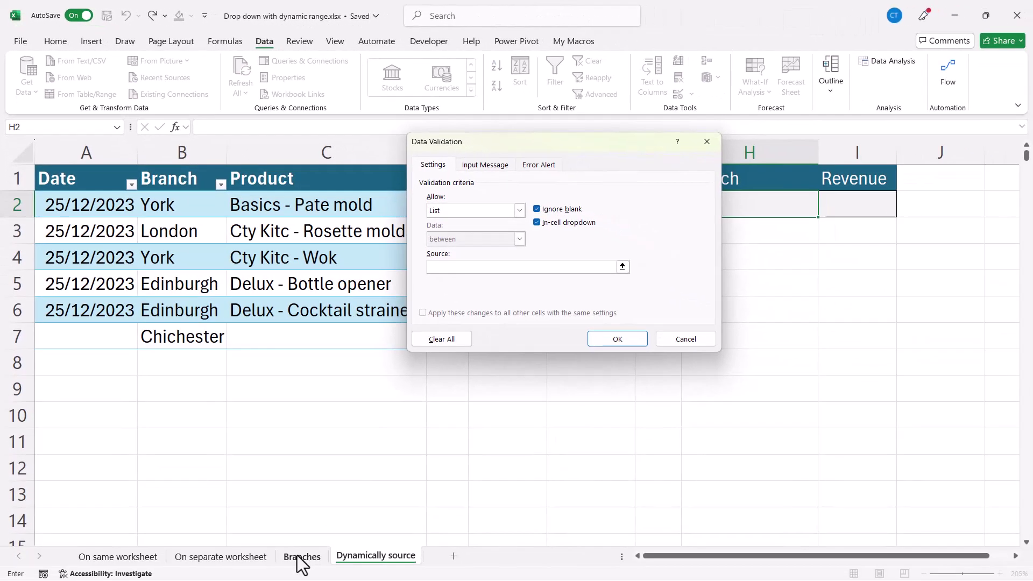
left_click(302, 557)
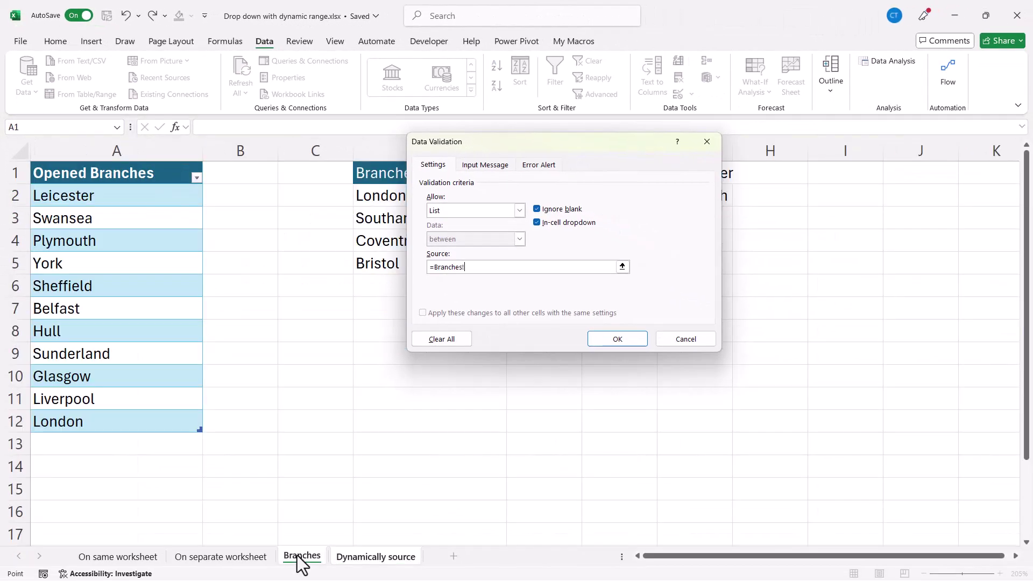
left_click_drag(602, 145, 401, 146)
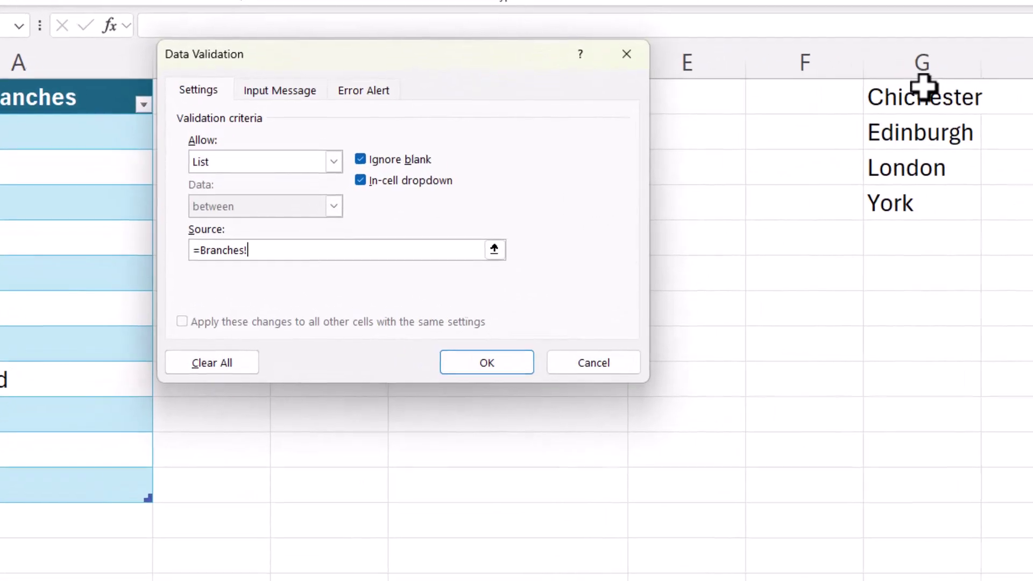
left_click(931, 94)
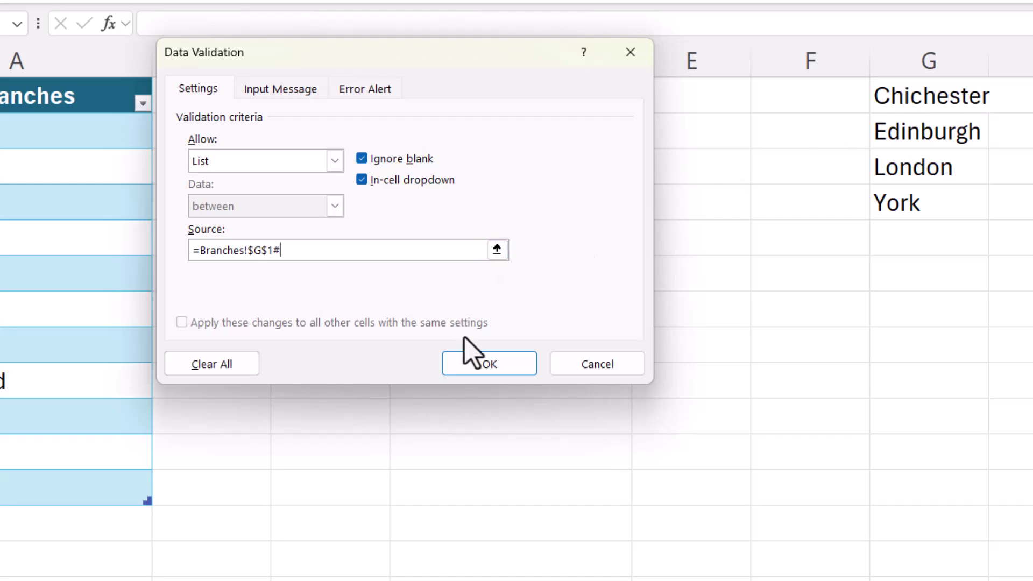
left_click(478, 362)
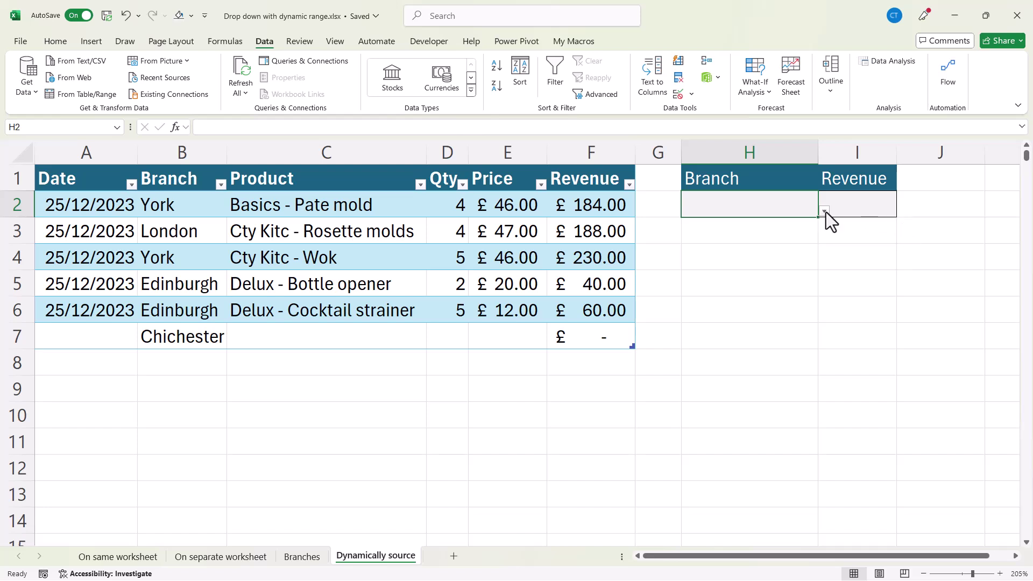
left_click(825, 211)
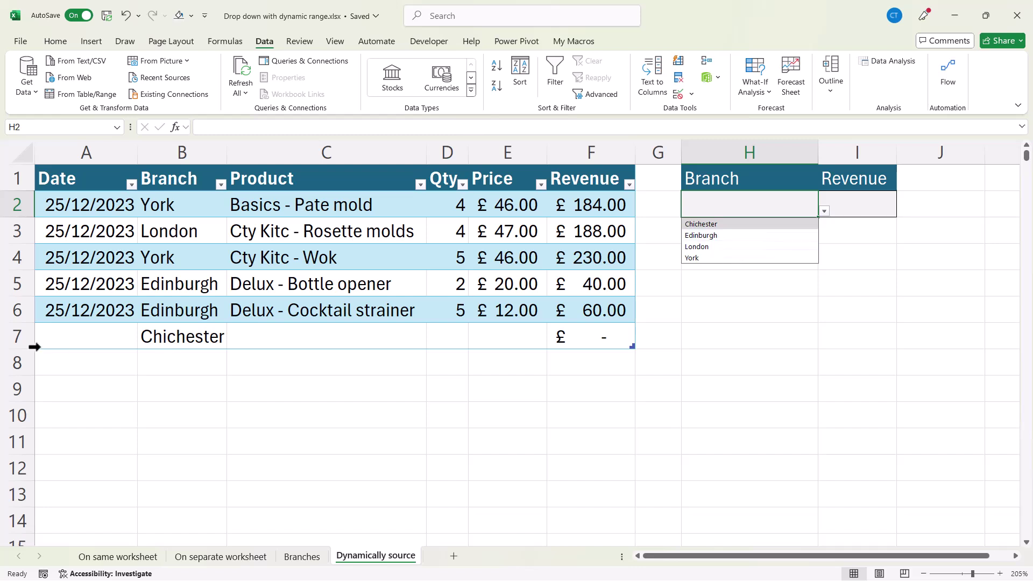
Add Hull as a branch in B8 below the Transactions table, and check the H2 drop-down for it
left_click(167, 359)
type("H")
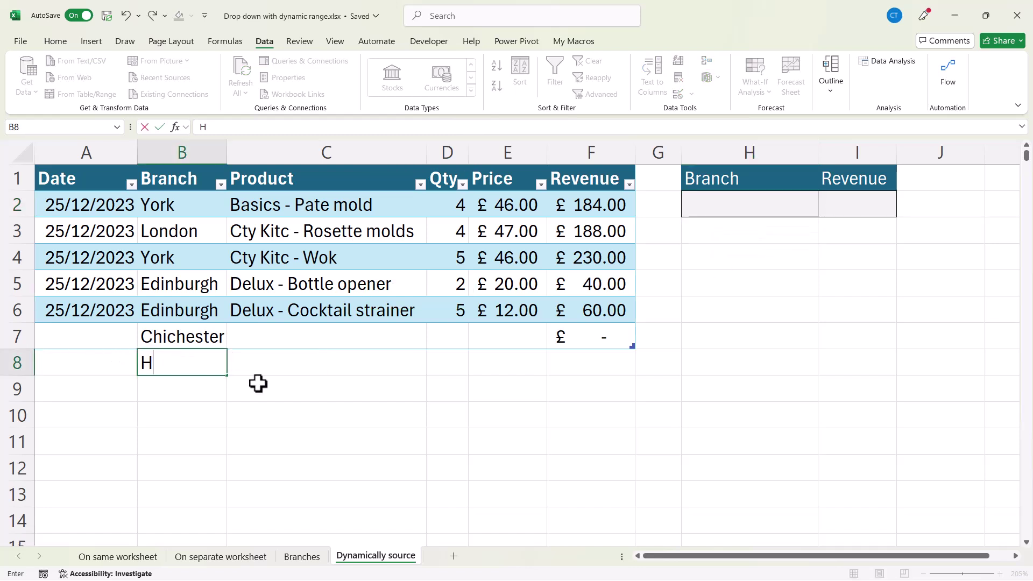
type("ull")
key("Return")
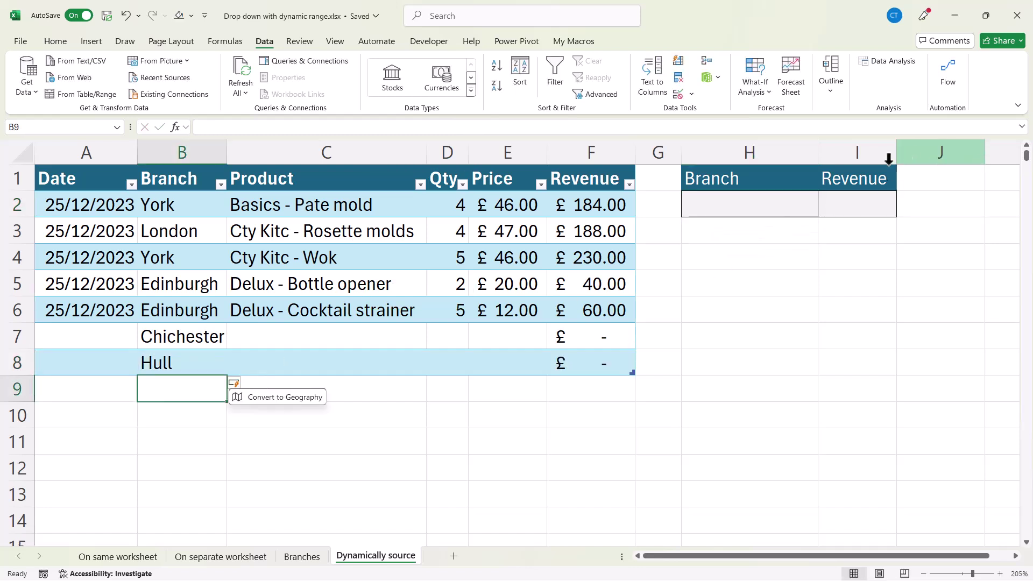
left_click(805, 201)
left_click(824, 211)
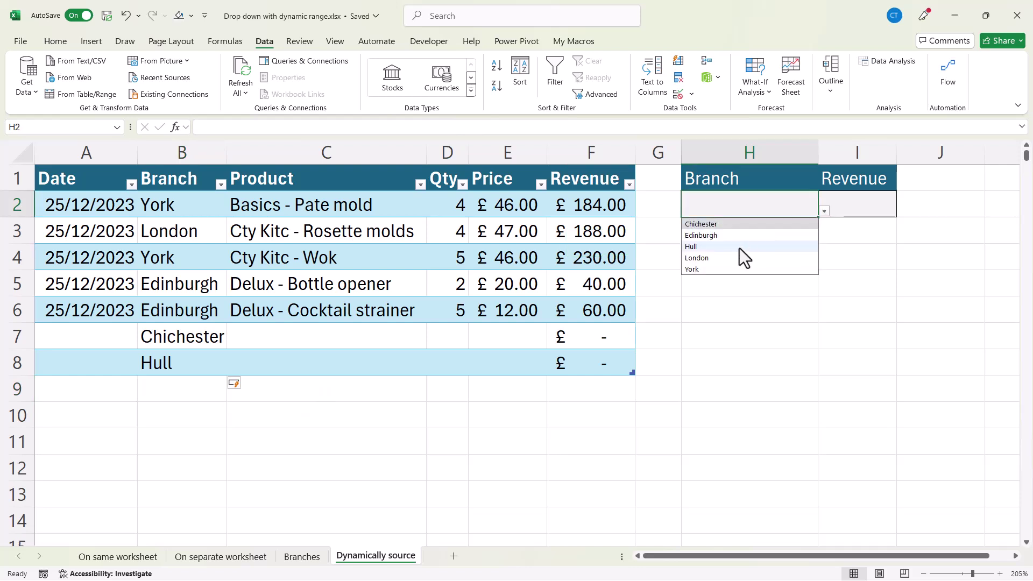
left_click(709, 311)
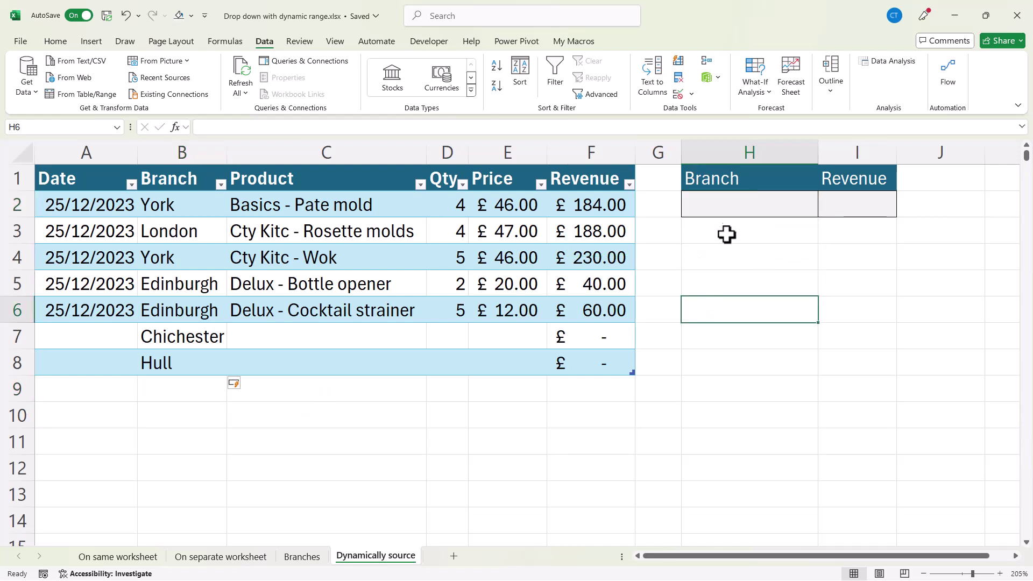
Choose Edinburgh from the branch drop-down in H2
left_click(732, 198)
left_click(824, 212)
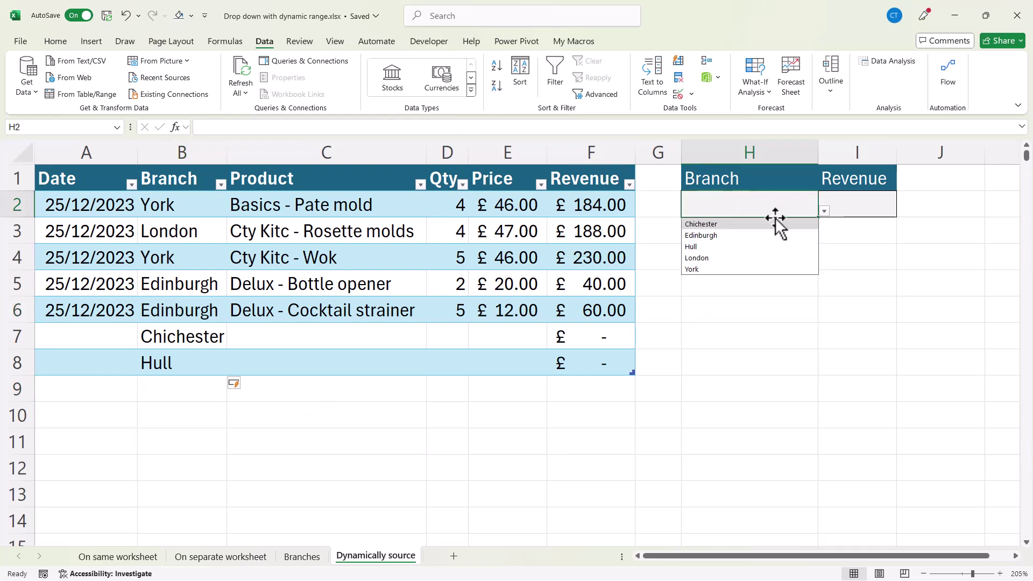
left_click(724, 233)
Enter =SUMIF(Transactions[Branch],H2,Transactions[Revenue]) in I2 to total the selected branch's revenue
left_click(844, 208)
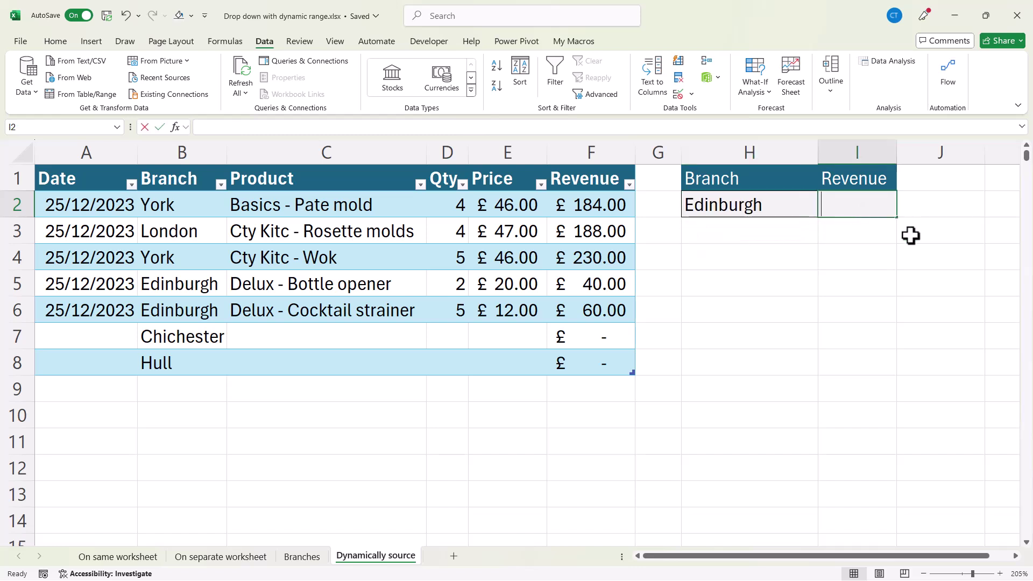
type("=sumif(")
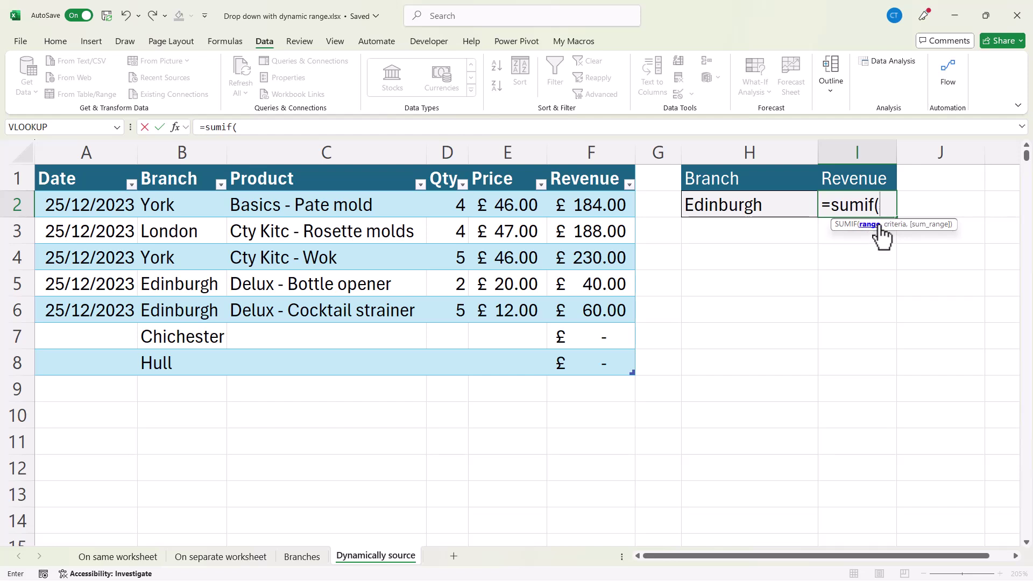
left_click_drag(168, 203, 160, 366)
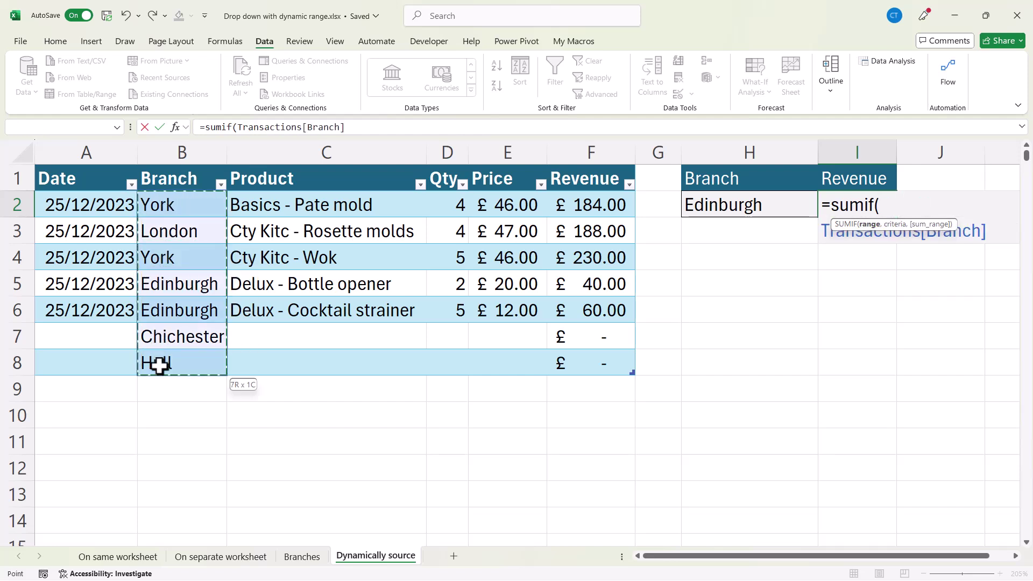
type(",")
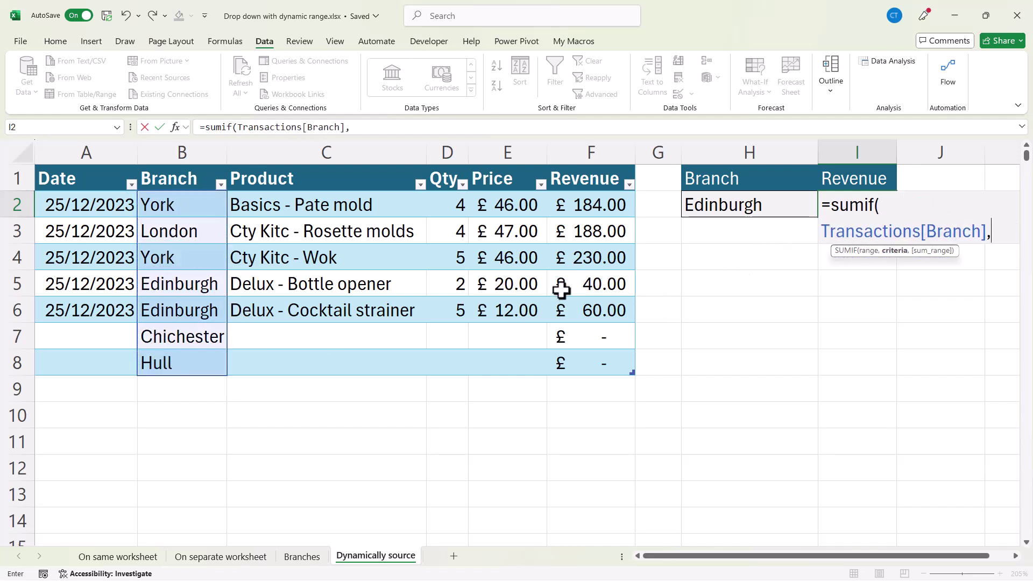
left_click(734, 204)
type(",")
left_click_drag(599, 201, 595, 364)
type(")")
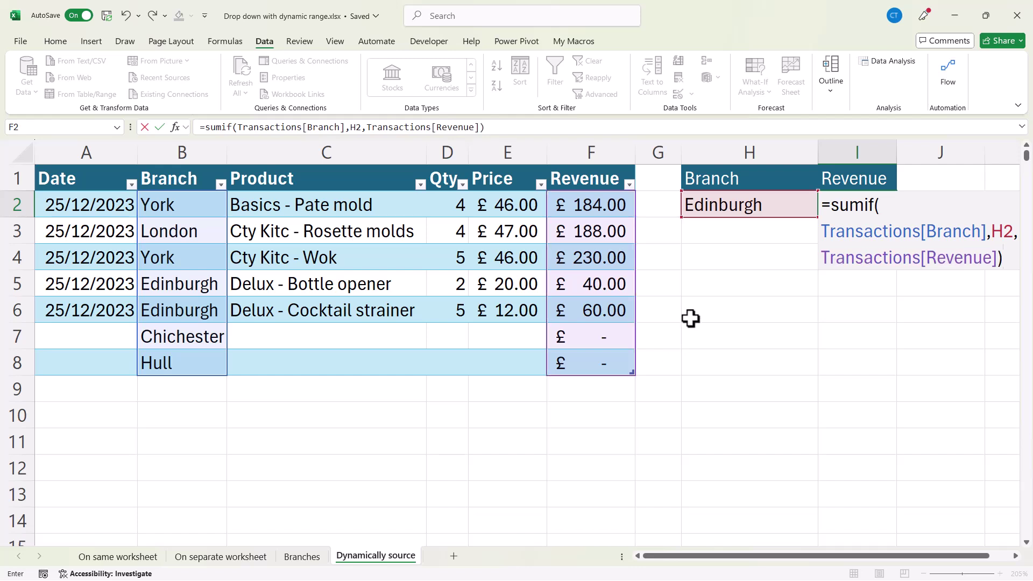
Switch the branch in H2 to London to test the revenue formula
left_click(754, 204)
left_click(825, 211)
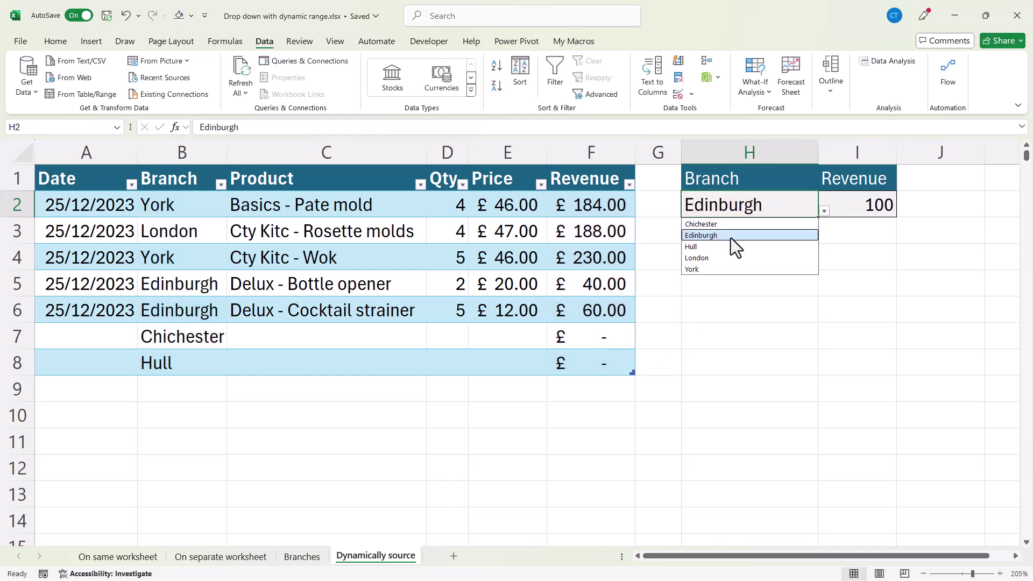
left_click(719, 259)
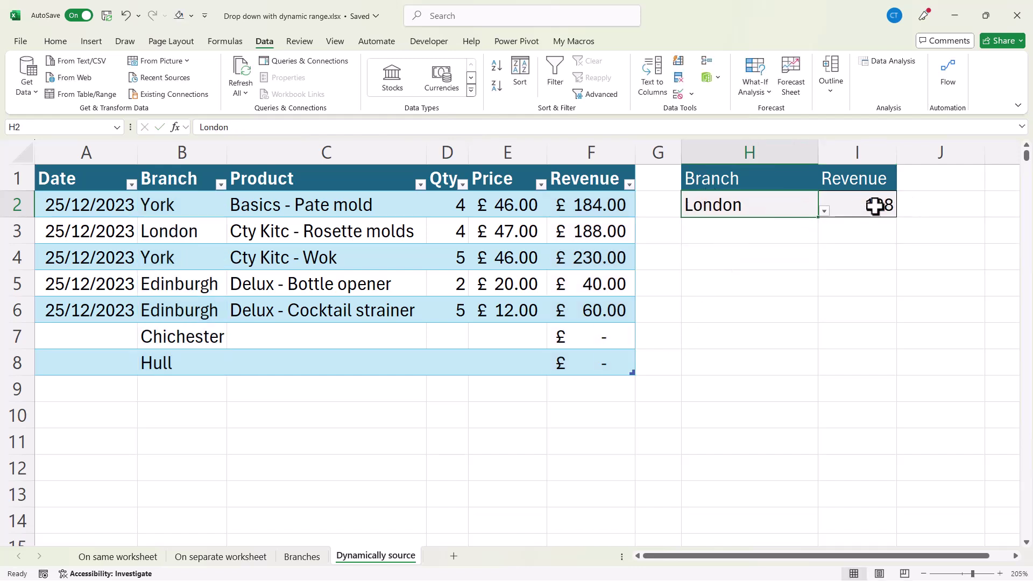